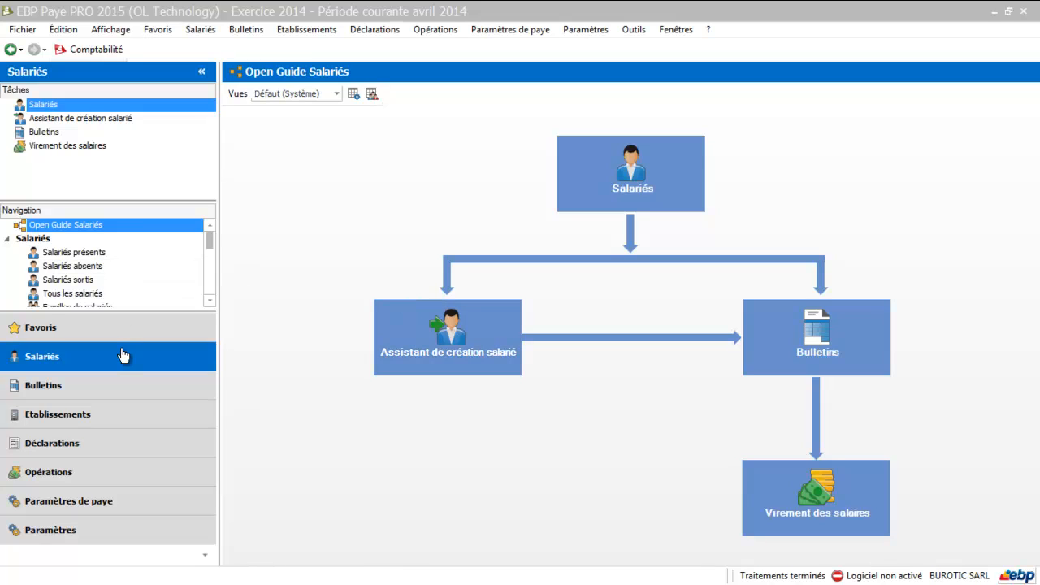
# Open the list of employee salary advances (Acomptes).
pyautogui.click(213, 301)
pyautogui.scroll(-2, 213, 301)
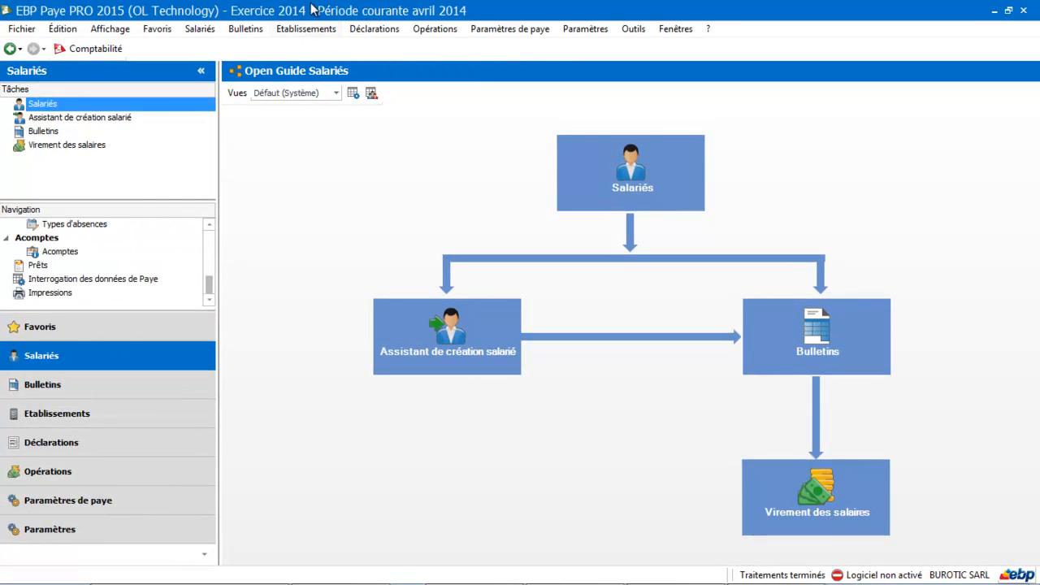
pyautogui.click(204, 31)
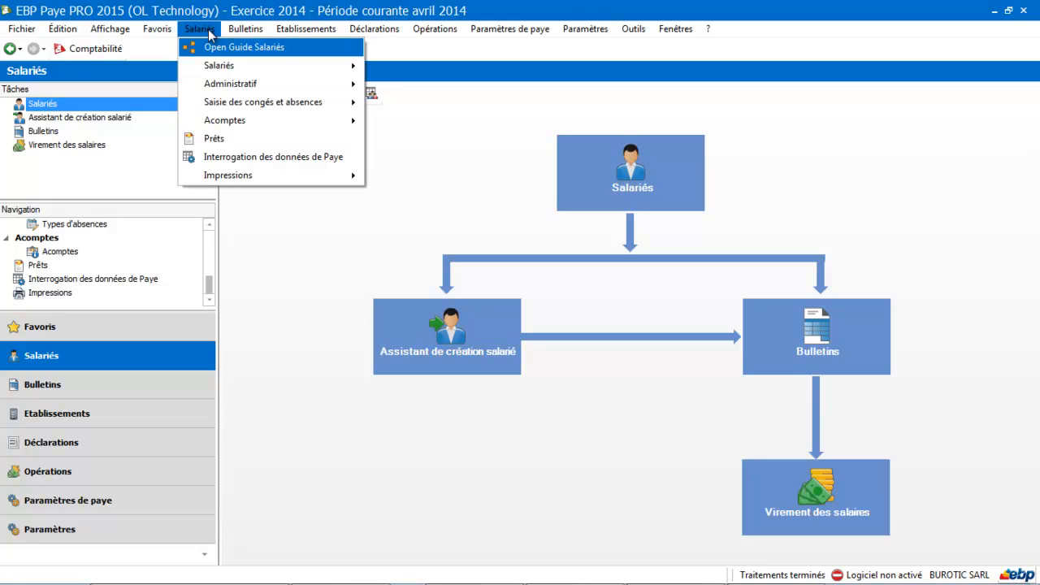
pyautogui.moveTo(225, 126)
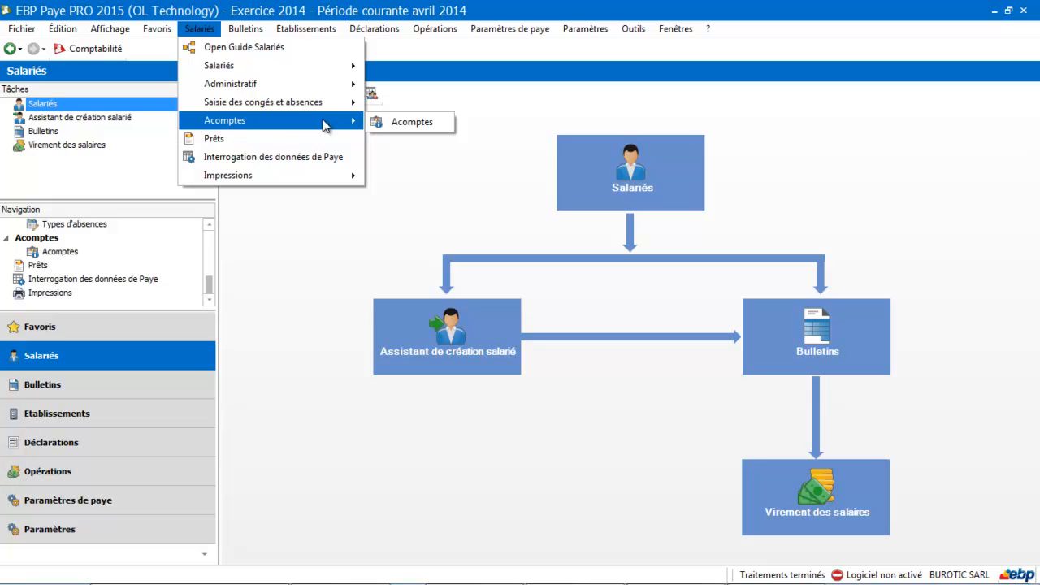
pyautogui.click(389, 123)
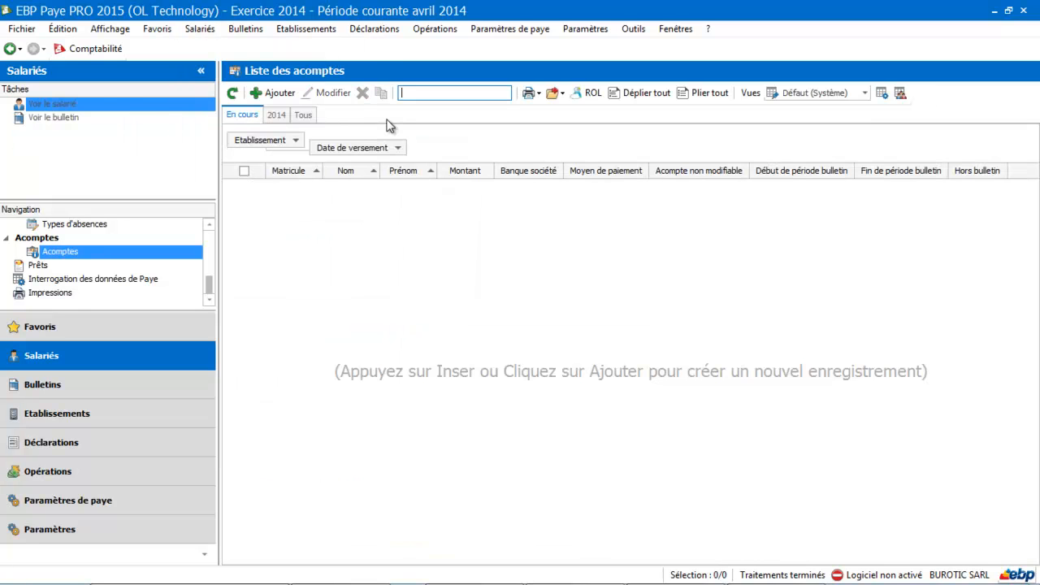
# Create a new salary advance, assign it to the employee listed under BUROTIC SARL, and maximize its form.
pyautogui.click(281, 94)
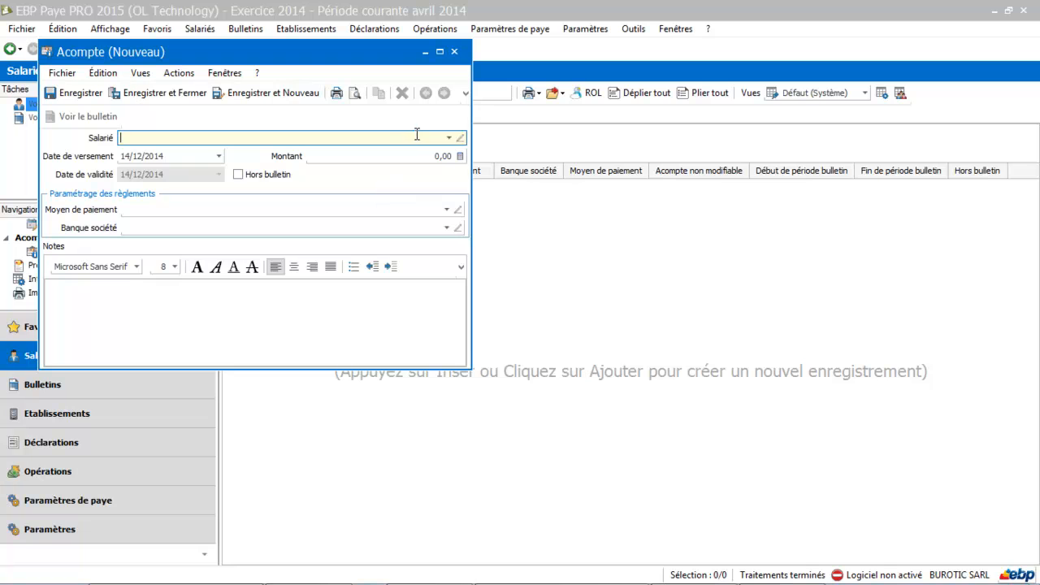
pyautogui.click(450, 138)
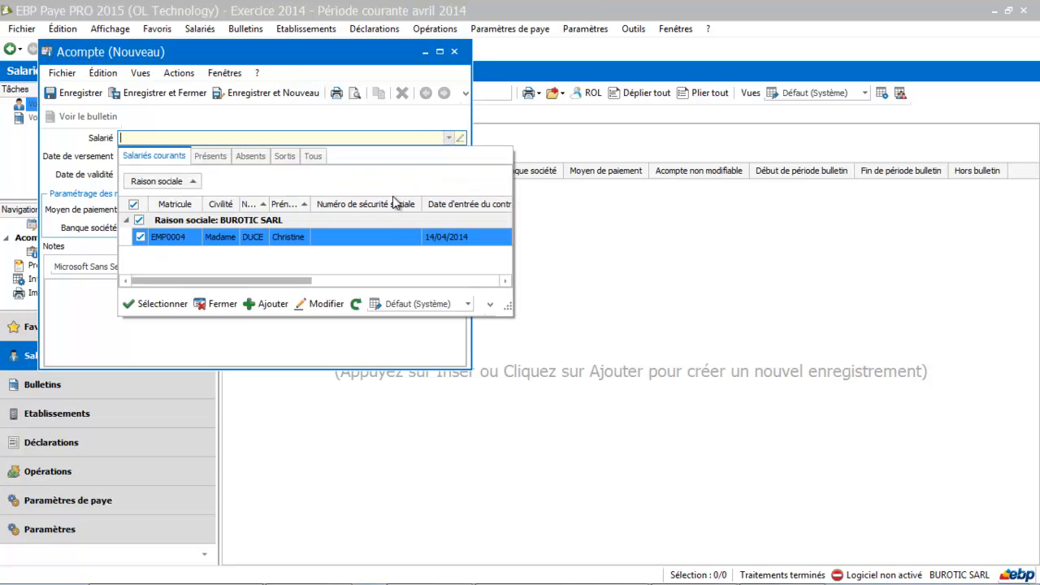
pyautogui.click(380, 236)
pyautogui.click(439, 51)
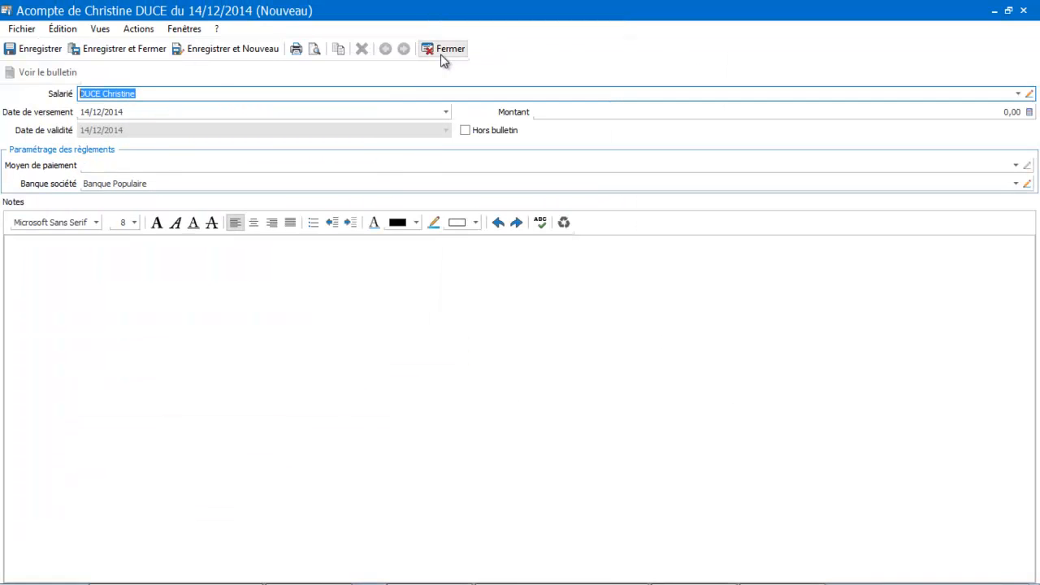
# Set the advance's payment date to 16/04/2014 and its amount to 100,00.
pyautogui.click(446, 113)
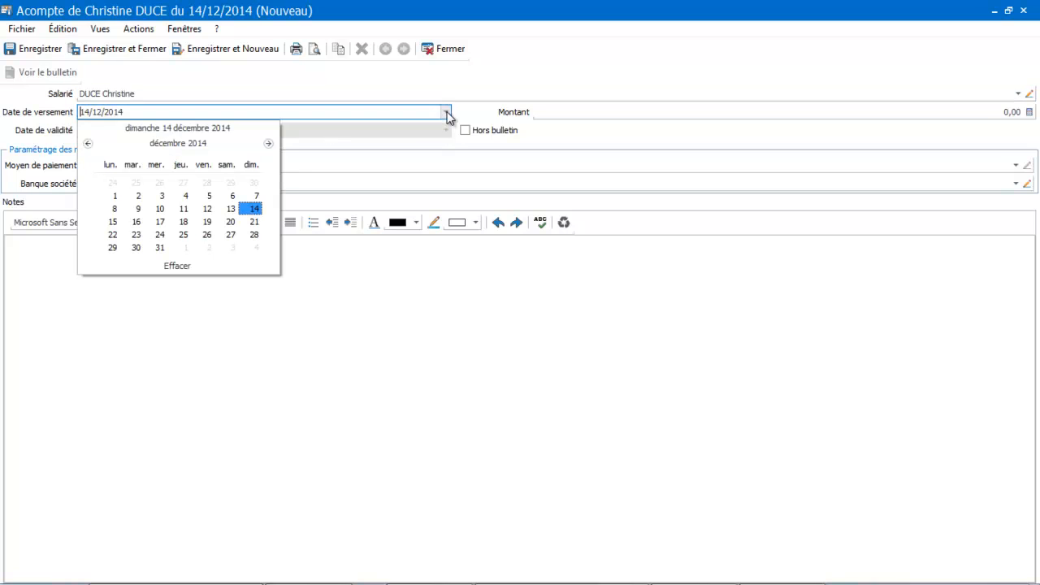
pyautogui.click(180, 144)
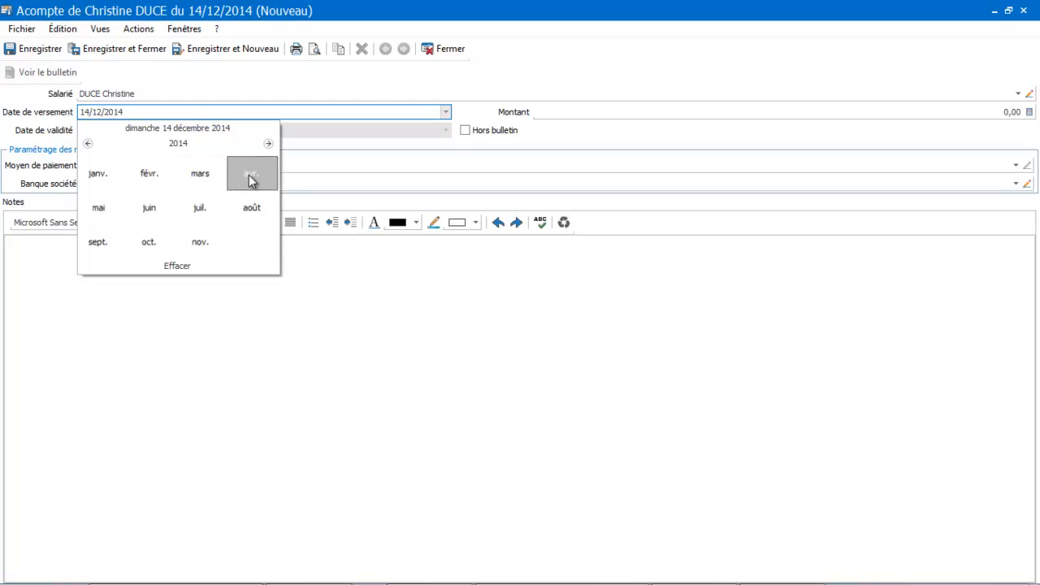
pyautogui.click(252, 177)
pyautogui.click(160, 209)
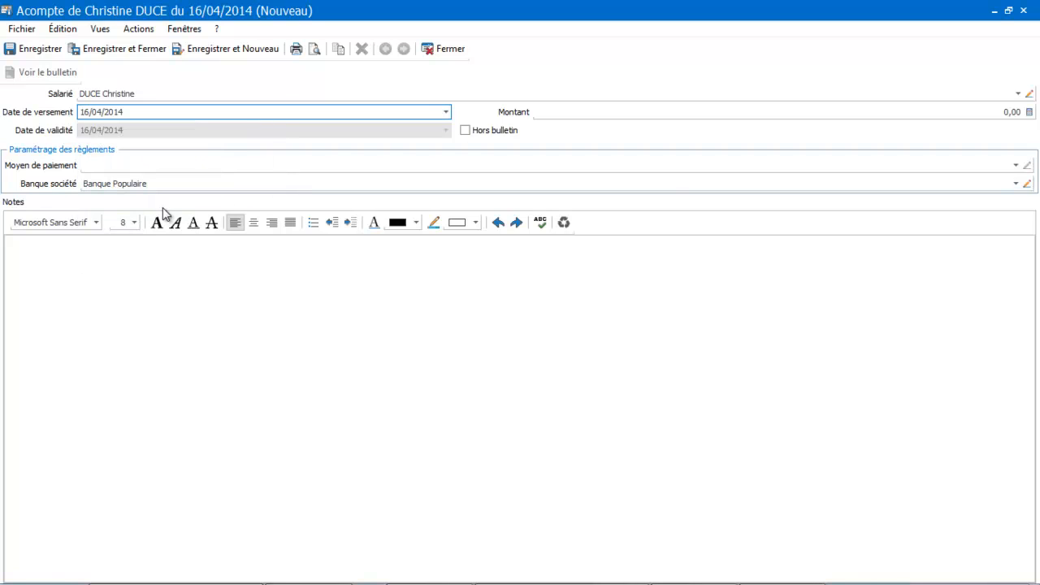
pyautogui.click(974, 110)
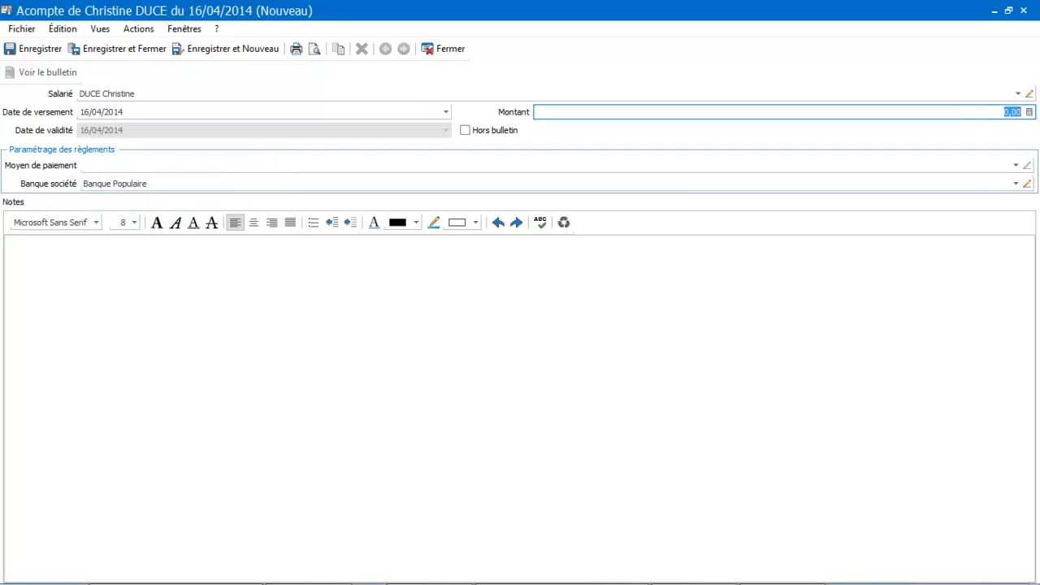
pyautogui.write('100')
# Set the payment method to Chèque and the company bank to Banque Populaire, and save and close the advance.
pyautogui.click(138, 166)
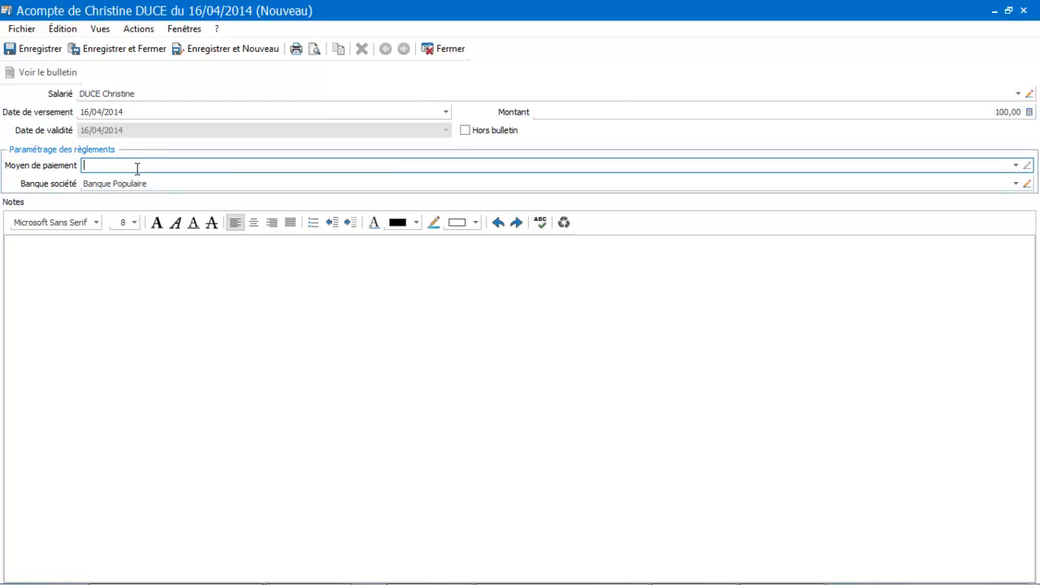
pyautogui.click(1016, 166)
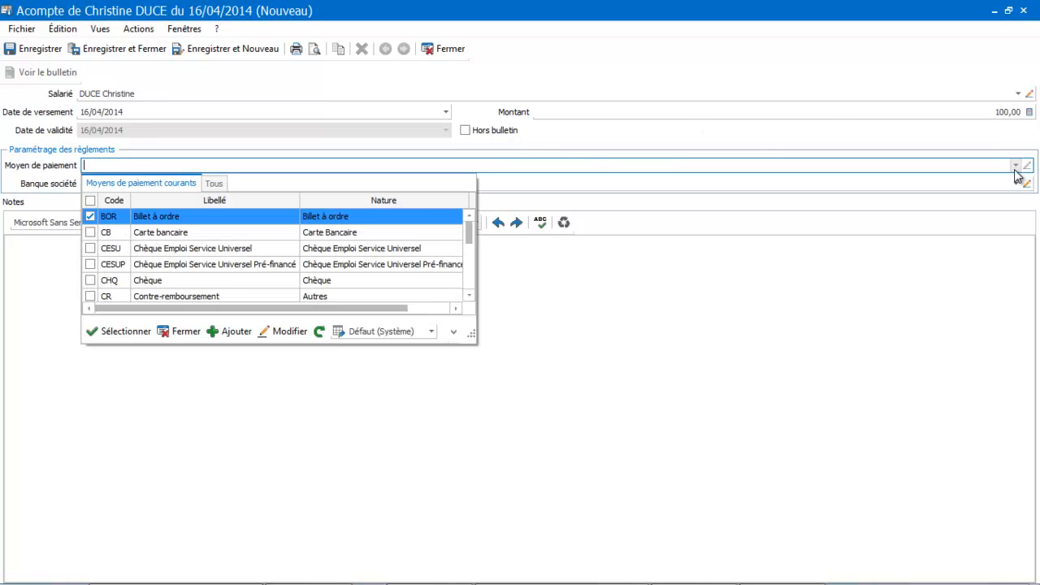
pyautogui.click(210, 282)
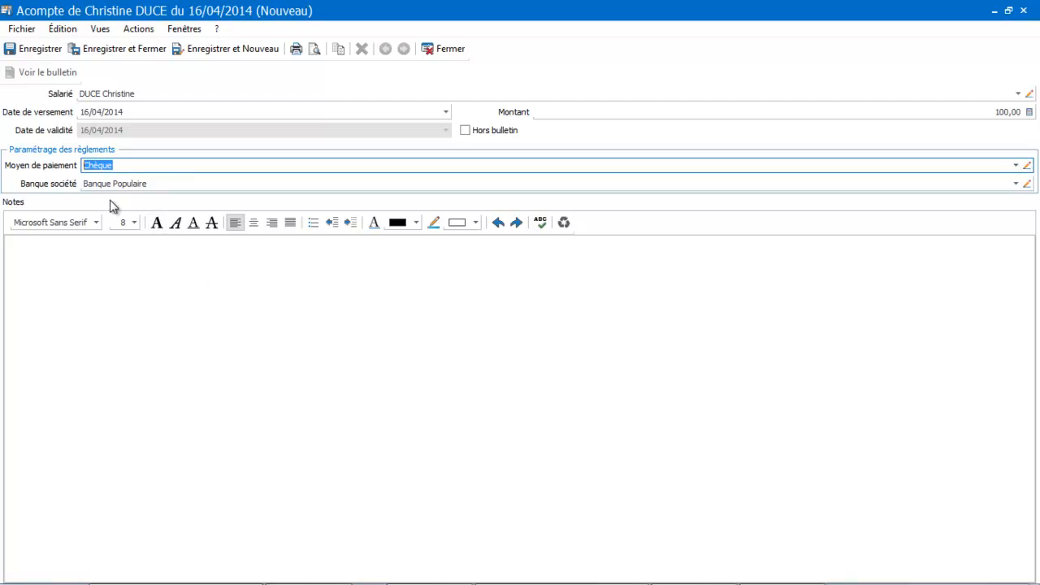
pyautogui.click(1016, 184)
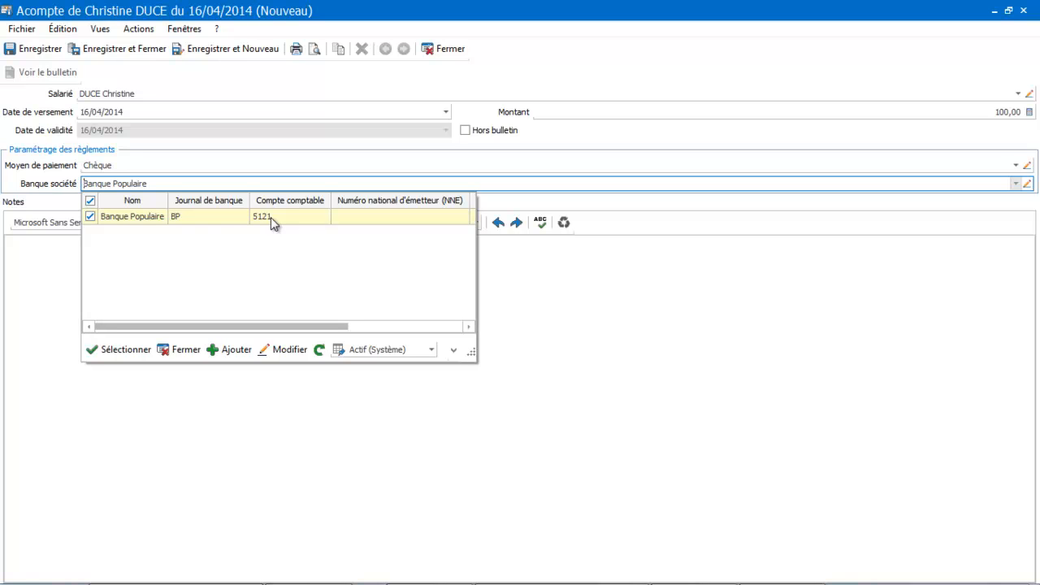
pyautogui.click(271, 217)
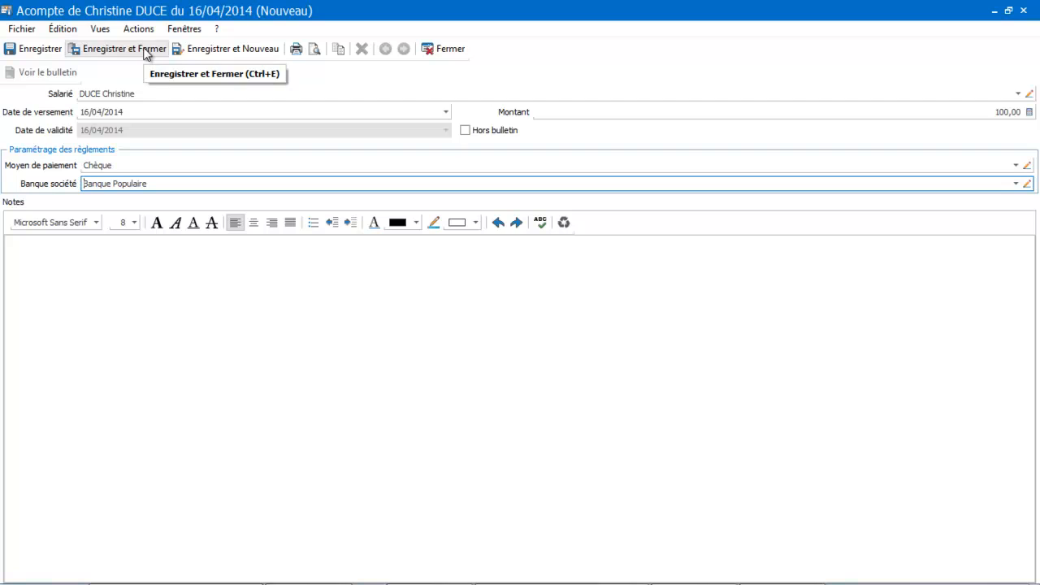
pyautogui.click(44, 50)
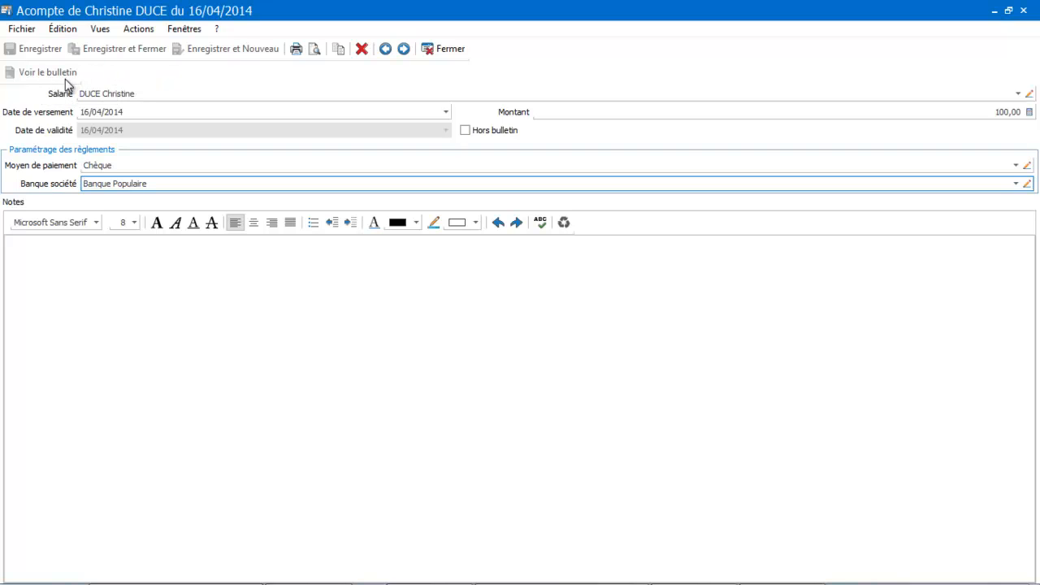
pyautogui.click(451, 49)
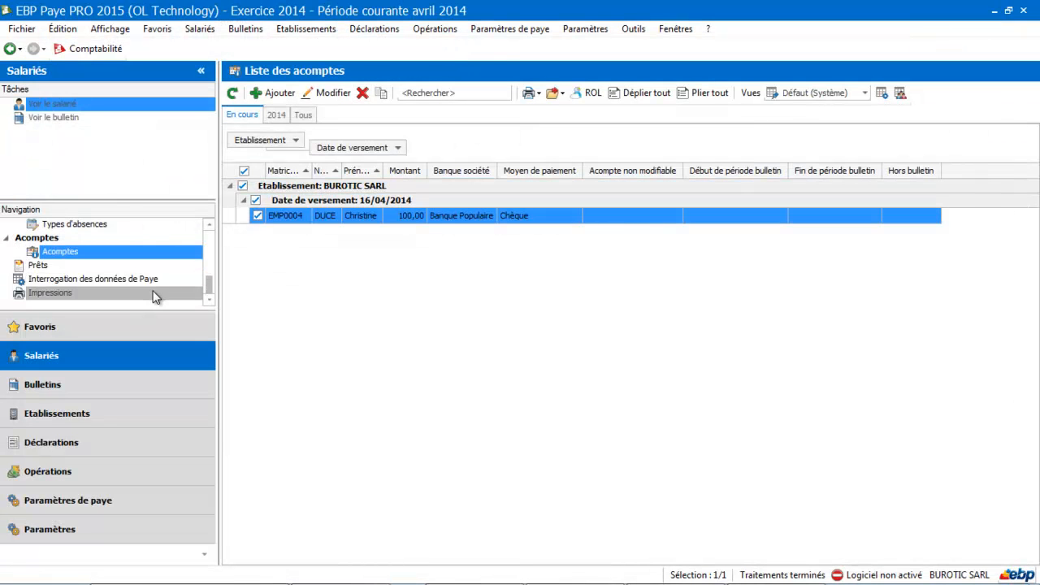
# Open the employee's April 2014 payslip from the current payslips list.
pyautogui.click(100, 385)
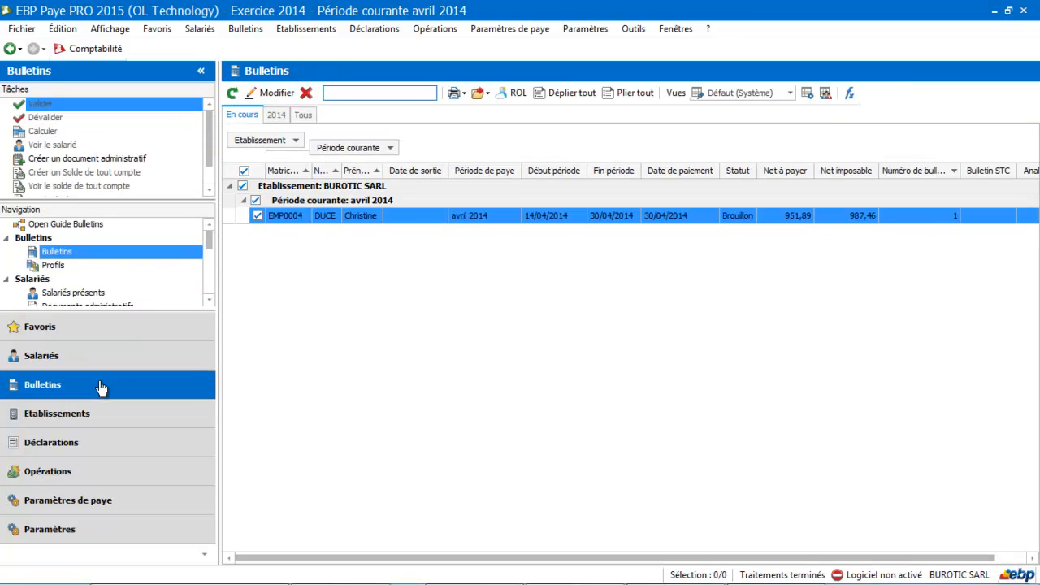
pyautogui.click(361, 216)
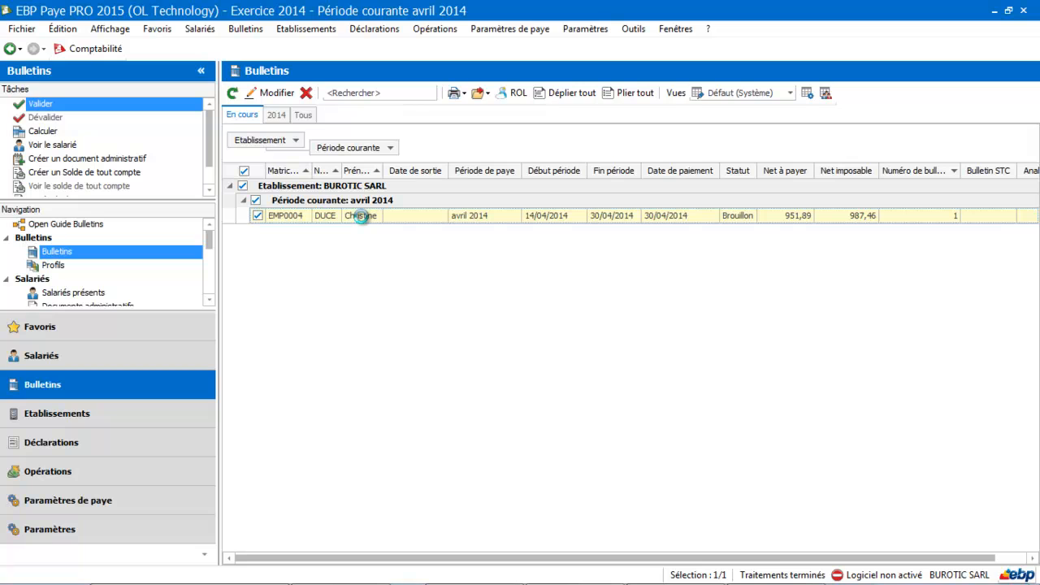
pyautogui.doubleClick(361, 216)
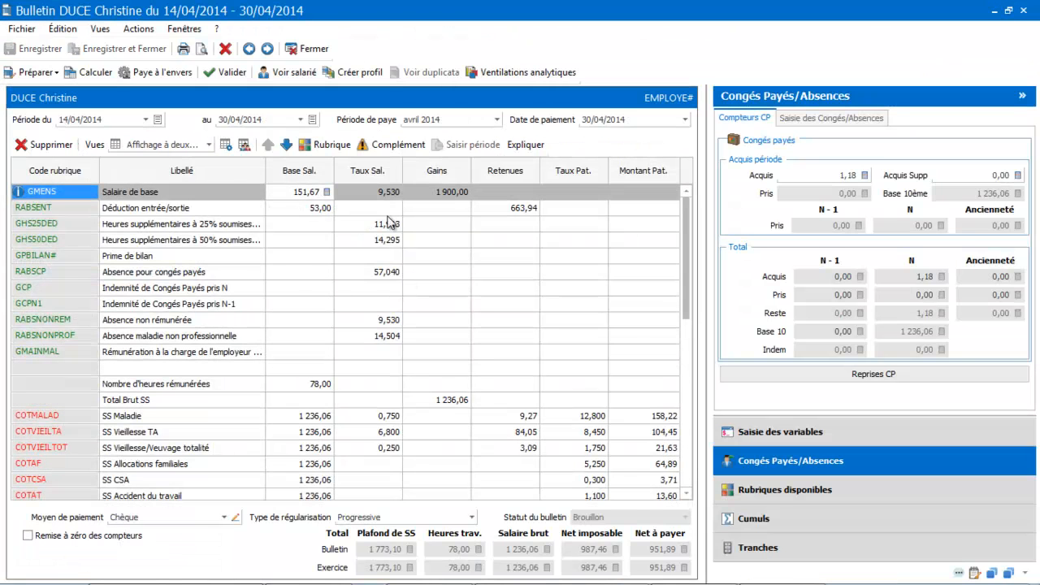
# Recalculate the payslip to apply the advance on the RACOMPTE line, and save and close it.
pyautogui.moveTo(688, 215); pyautogui.dragTo(693, 382)
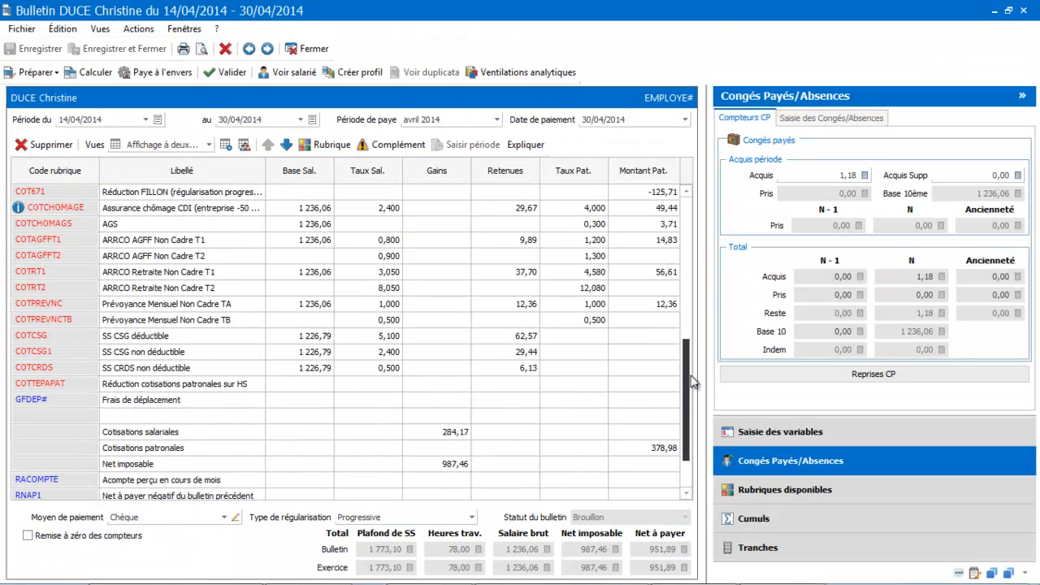
pyautogui.scroll(-1, 690, 374)
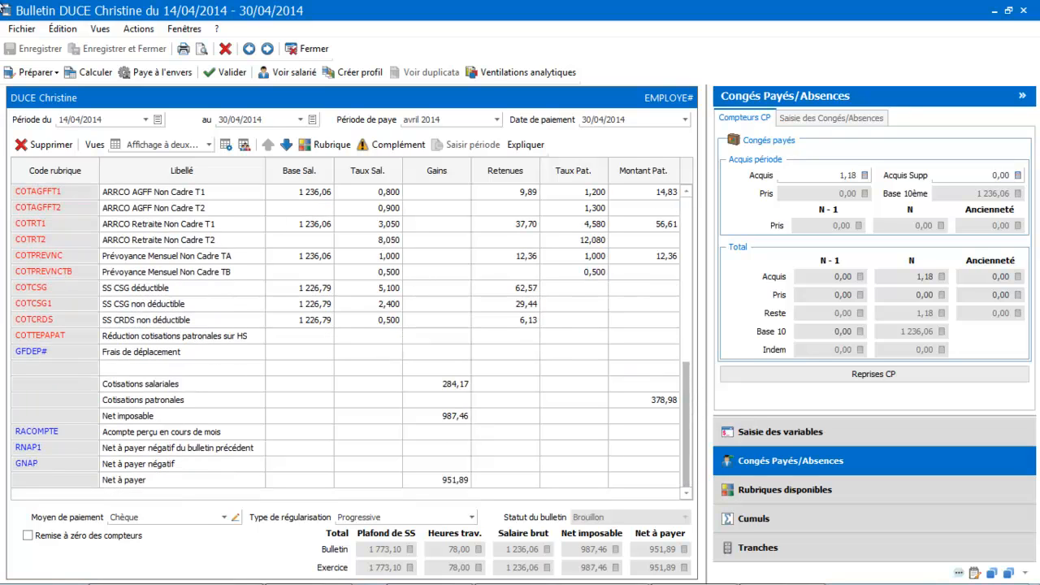
pyautogui.click(102, 73)
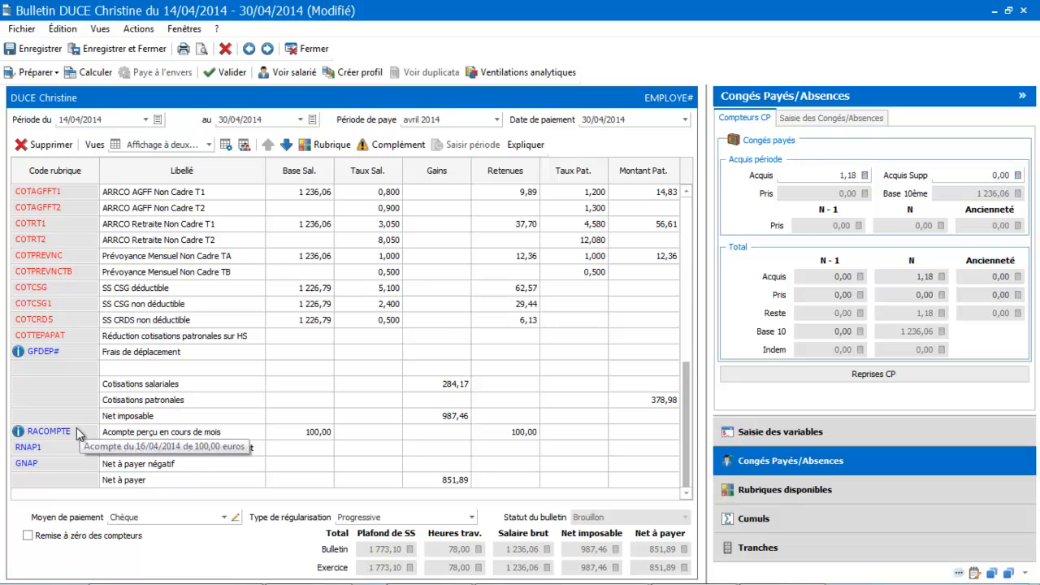
pyautogui.moveTo(265, 437)
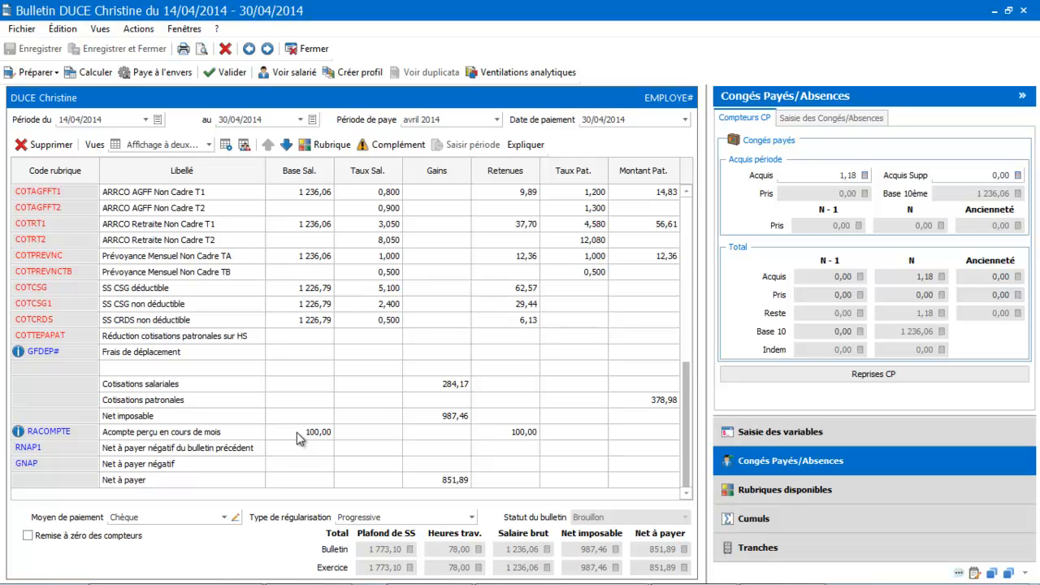
pyautogui.moveTo(299, 433)
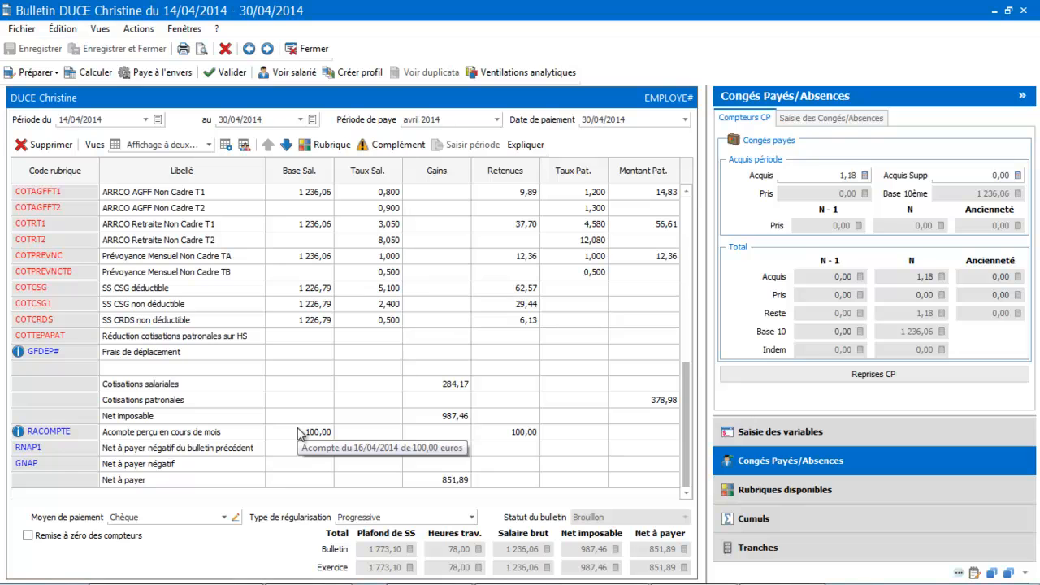
pyautogui.click(316, 50)
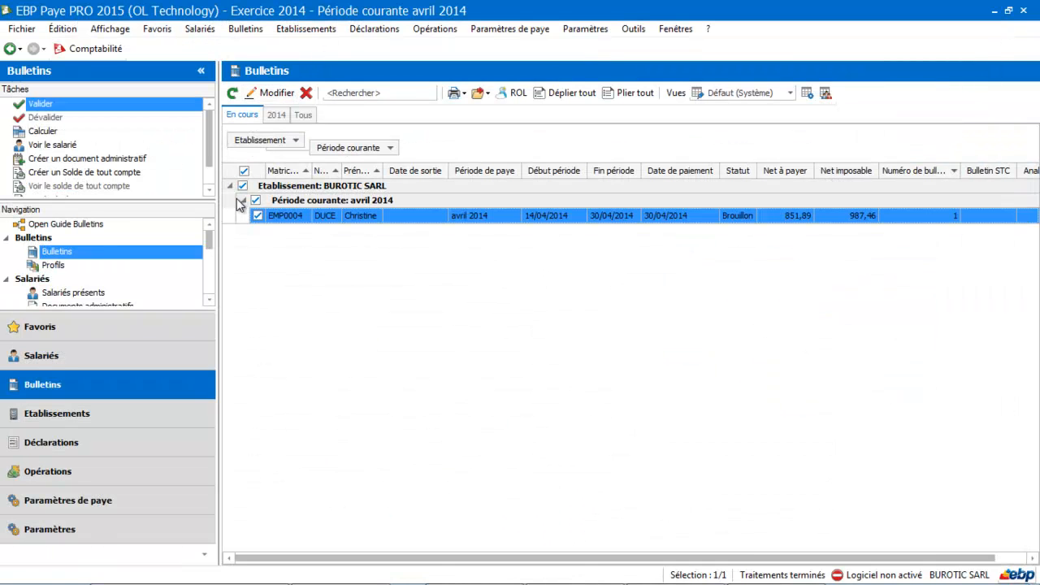
# Open the list of employee loans (Prêts) in the Salariés section.
pyautogui.scroll(-6, 211, 300)
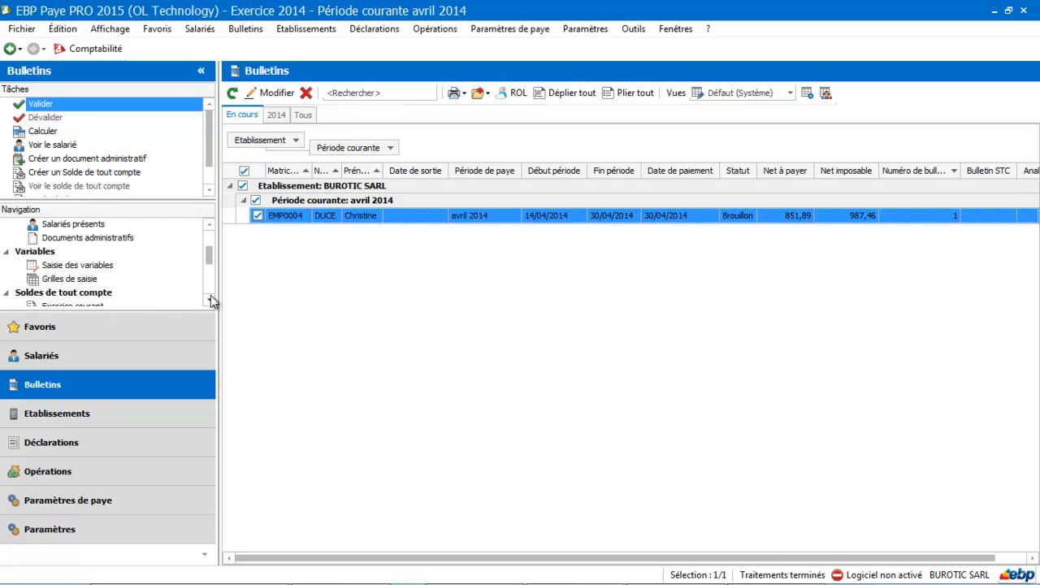
pyautogui.scroll(-2, 211, 300)
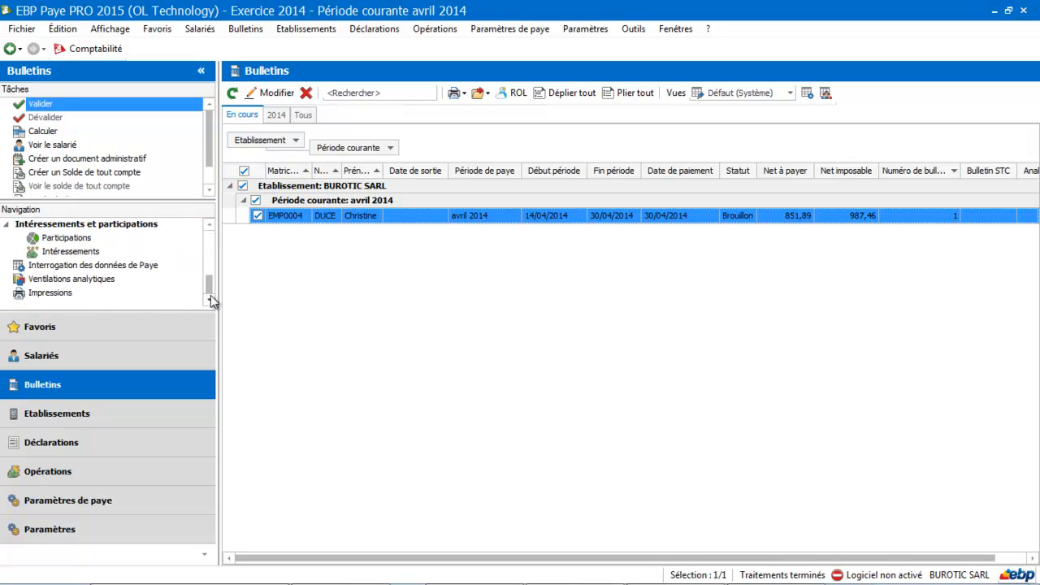
pyautogui.click(139, 367)
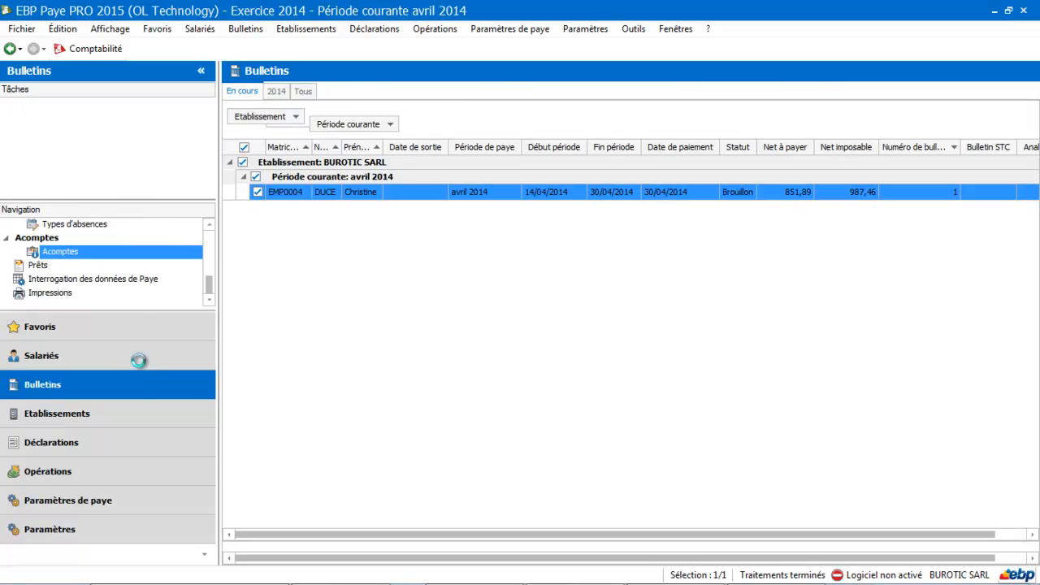
pyautogui.click(38, 270)
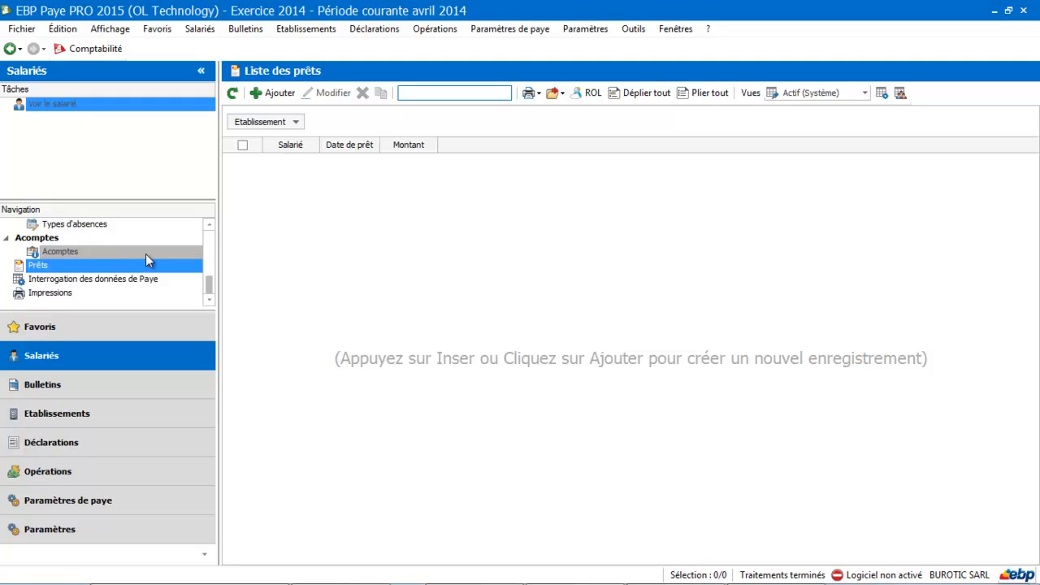
# Create a new loan for the same employee with an amount of 1 000,00.
pyautogui.click(289, 95)
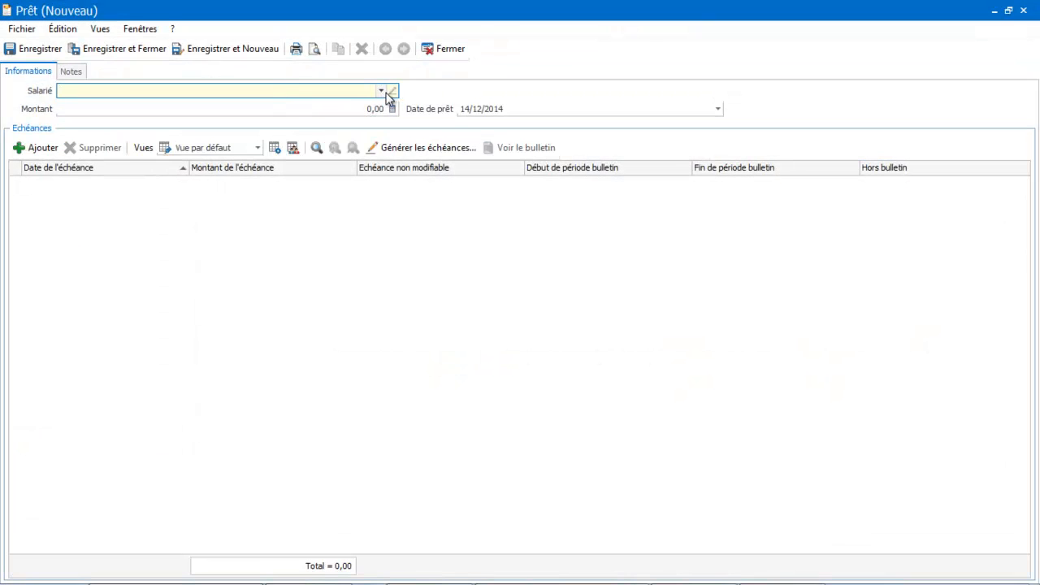
pyautogui.click(382, 92)
pyautogui.doubleClick(275, 188)
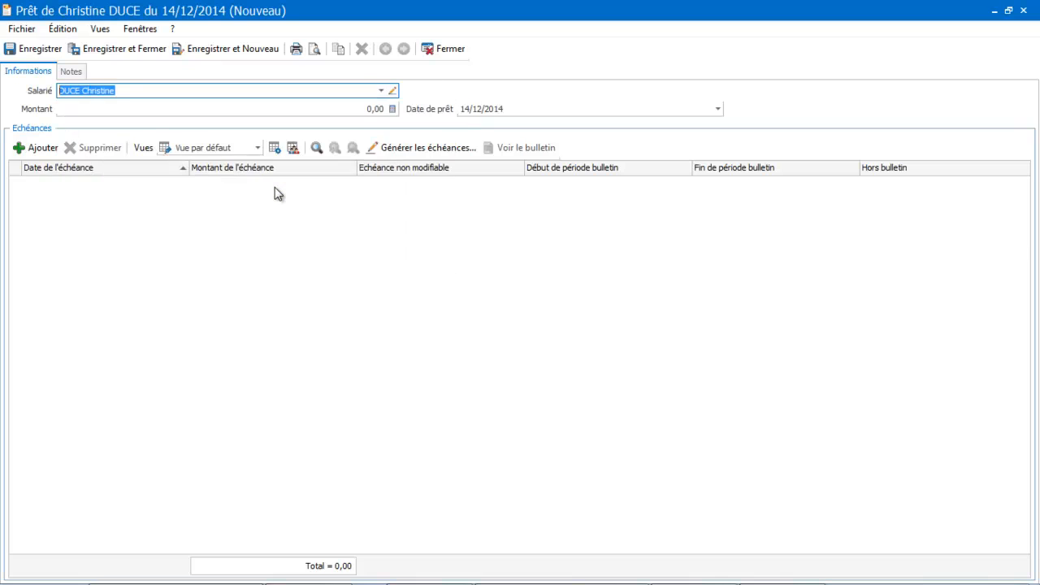
pyautogui.click(358, 109)
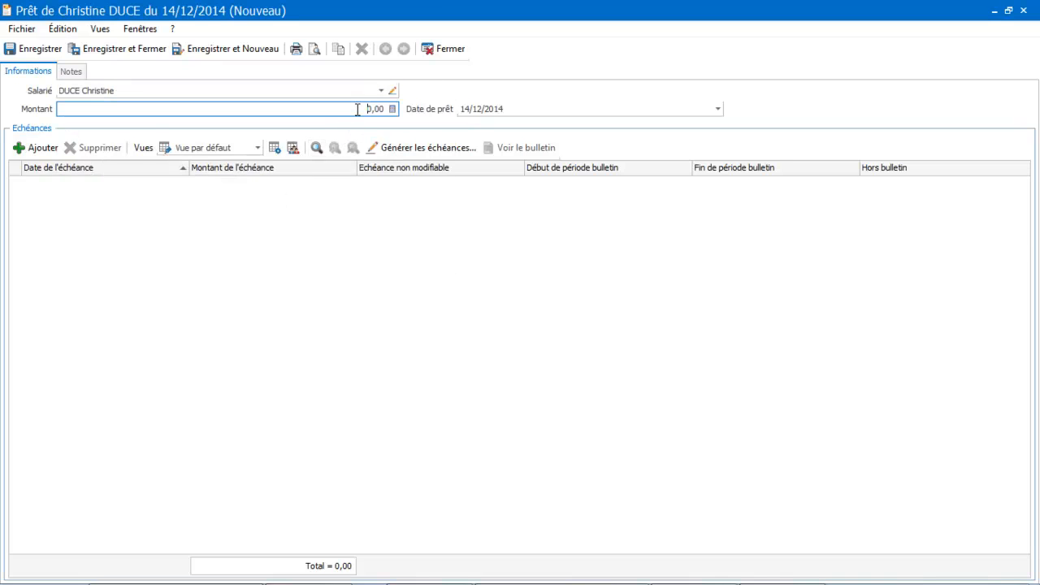
pyautogui.write('1000')
pyautogui.press('Tab')
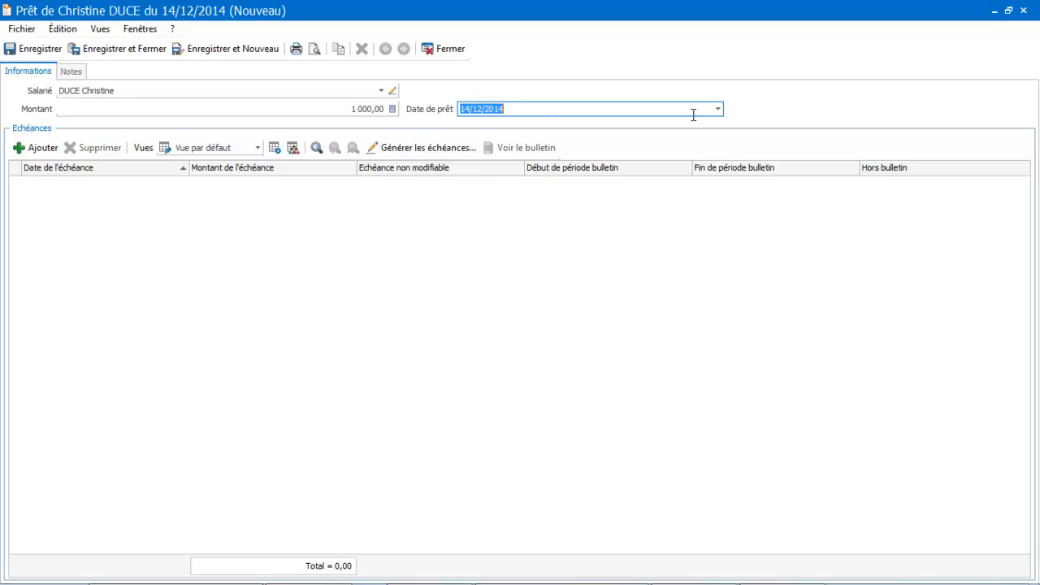
# Set the loan date (Date de prêt) of the new loan to 14/04/2014.
pyautogui.click(718, 109)
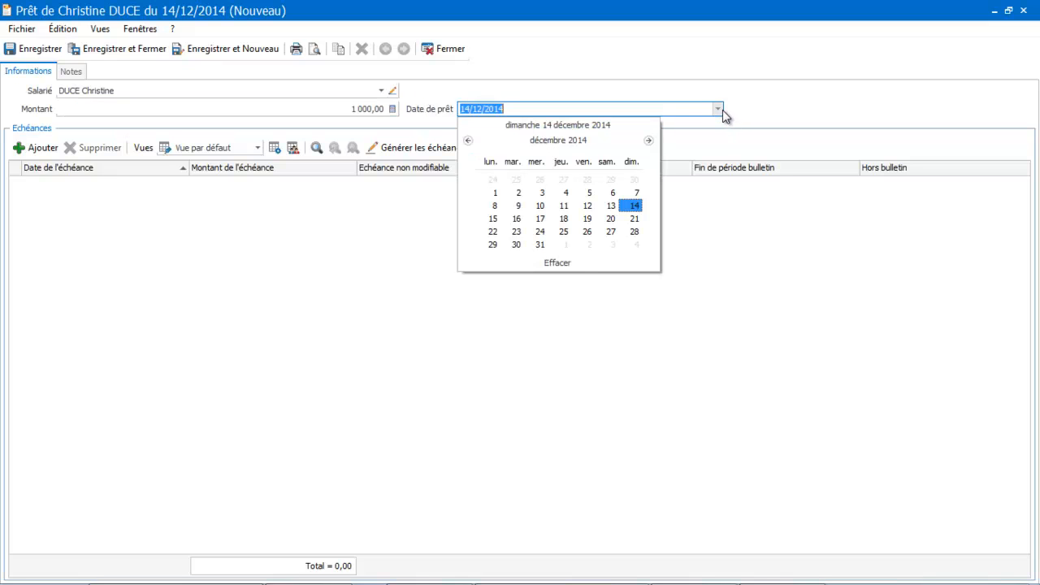
pyautogui.click(572, 140)
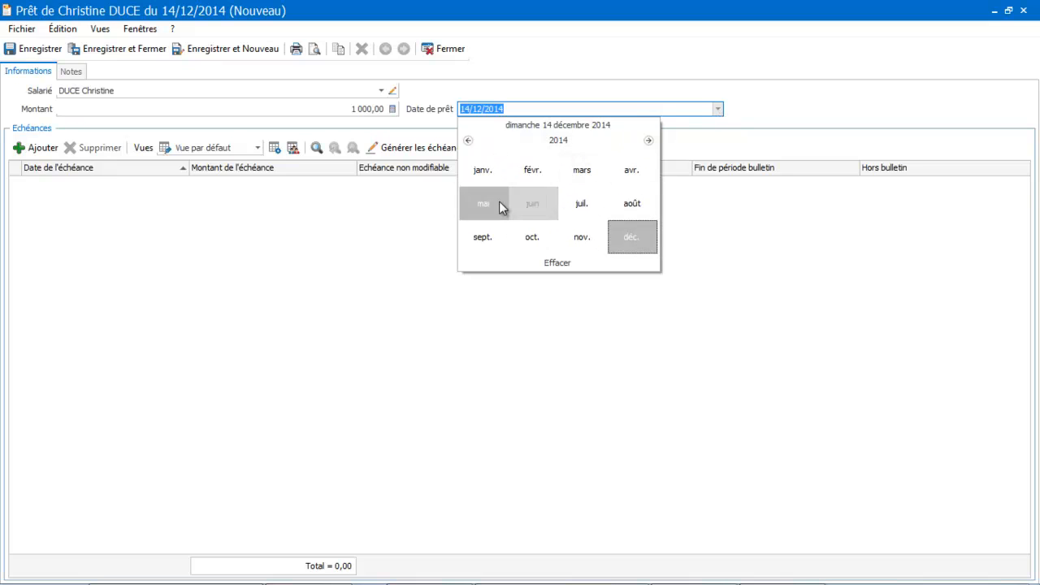
pyautogui.click(622, 179)
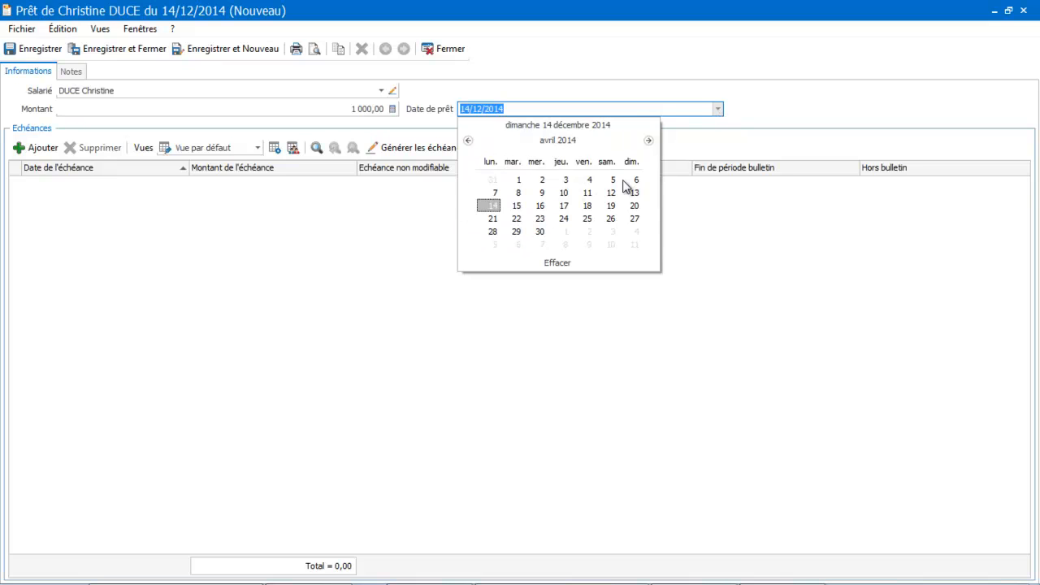
pyautogui.click(492, 207)
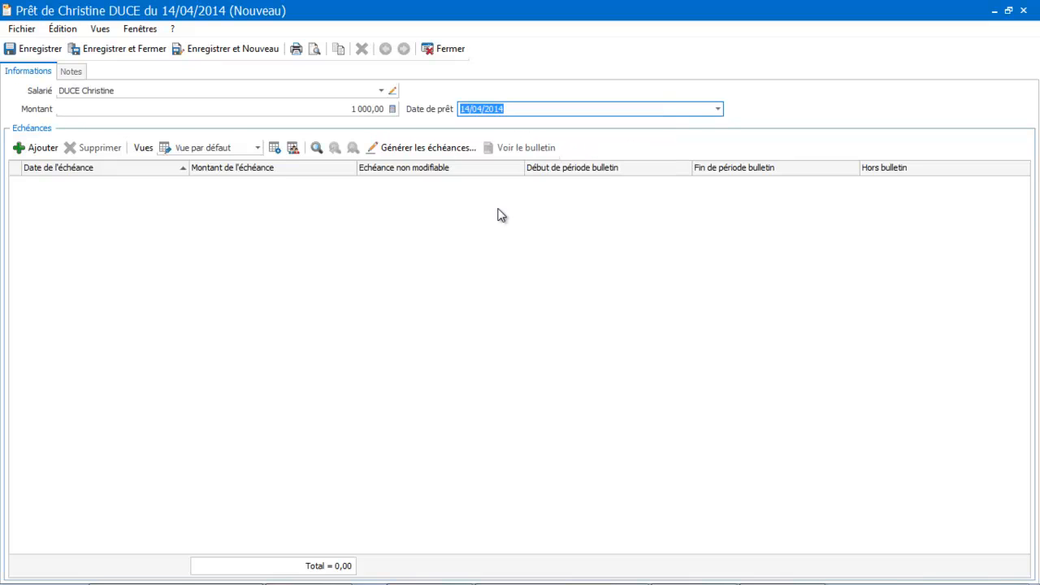
# Generate the loan's instalments of 50,00 each starting on 14/04/2014, and save and close the loan.
pyautogui.click(441, 150)
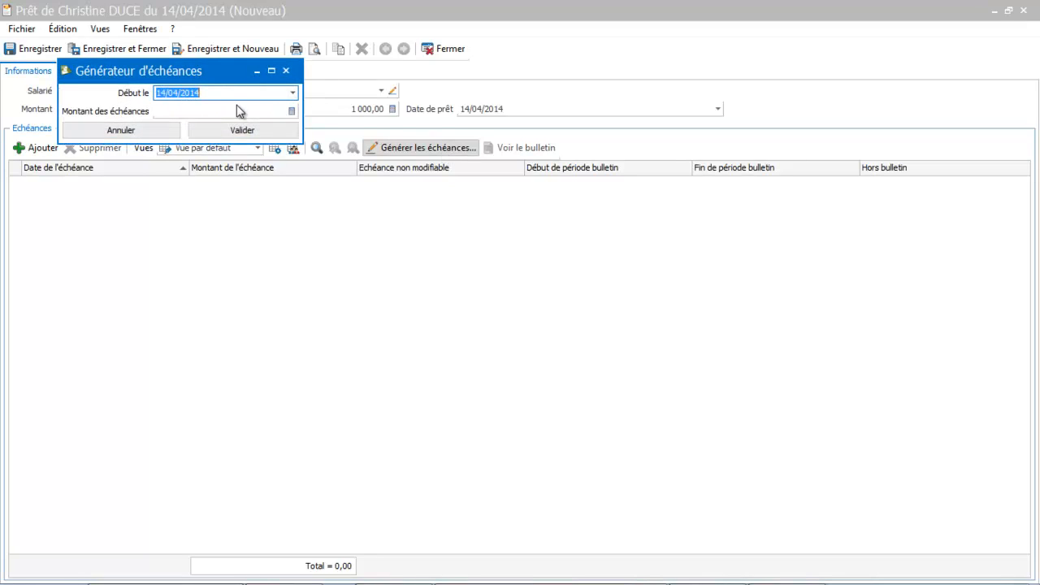
pyautogui.click(265, 110)
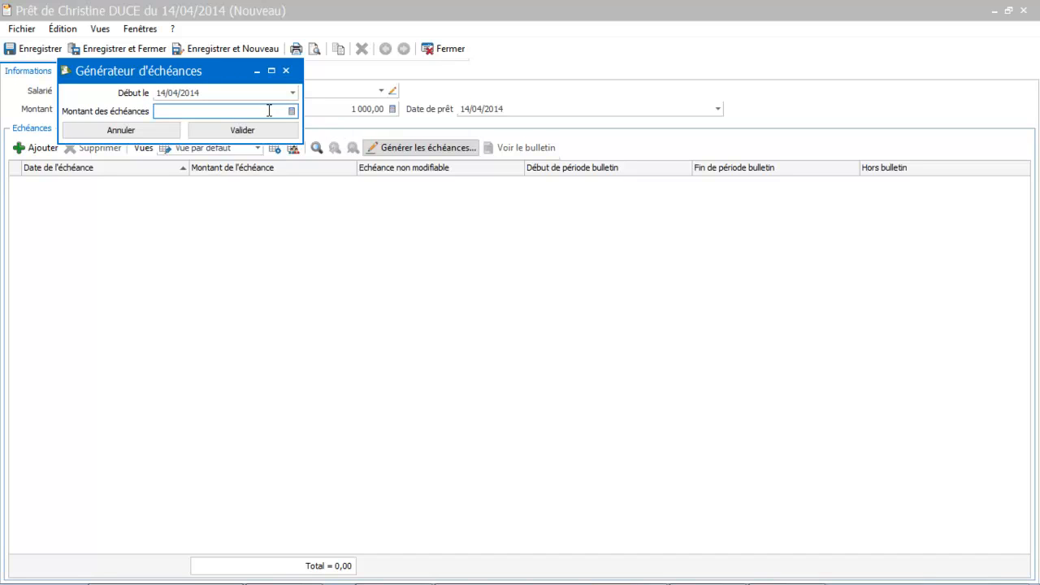
pyautogui.write('50')
pyautogui.press('Tab')
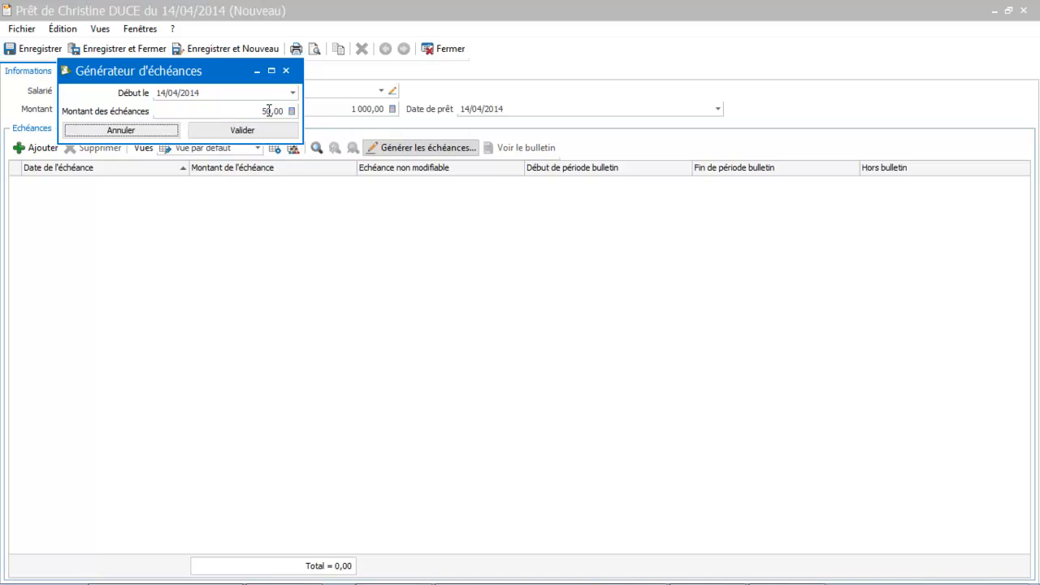
pyautogui.click(261, 134)
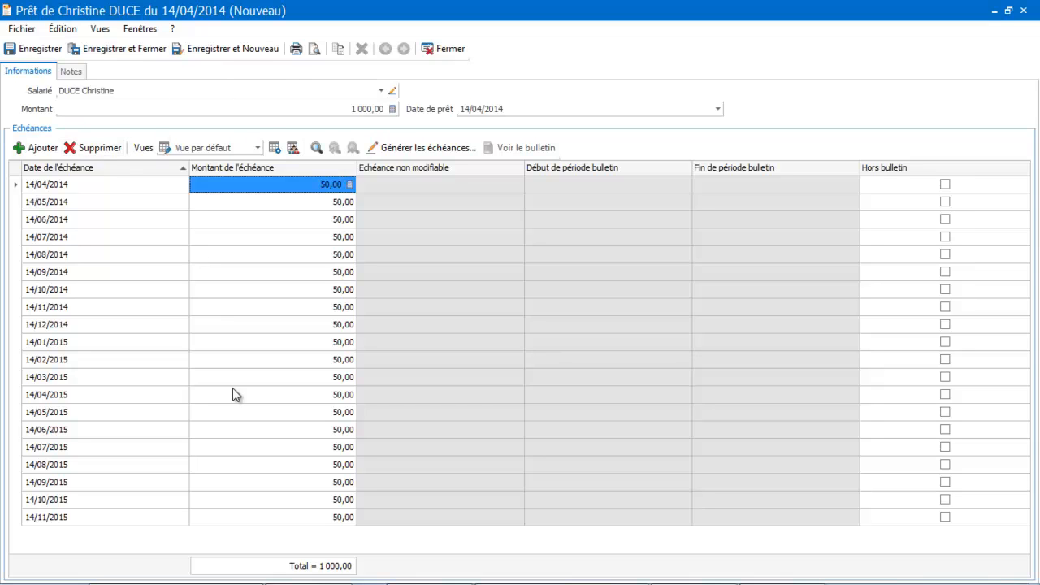
pyautogui.click(140, 51)
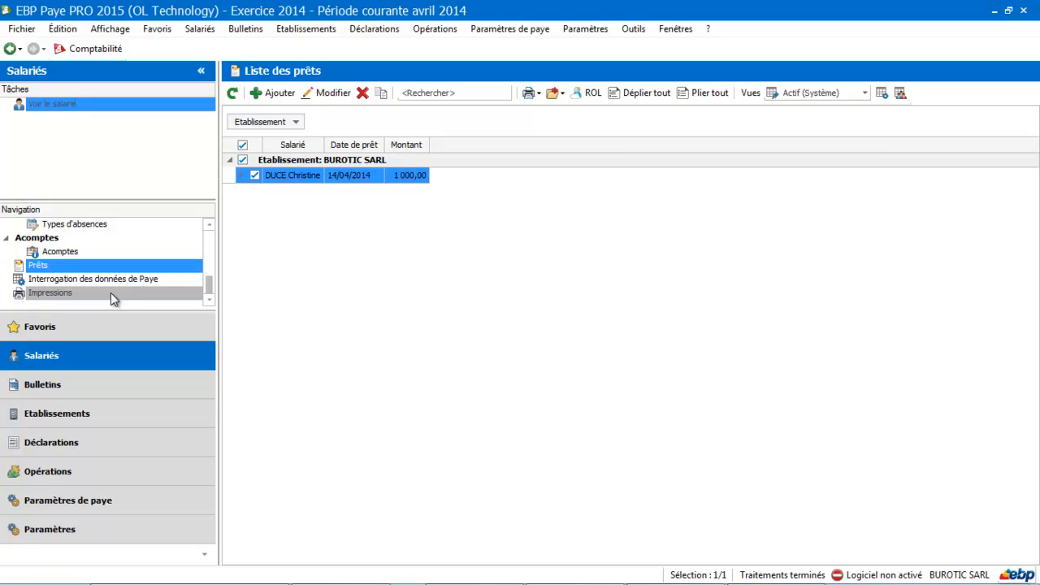
# Search the payslip profiles list for "employé" and open the EMPLOYE# profile.
pyautogui.click(83, 392)
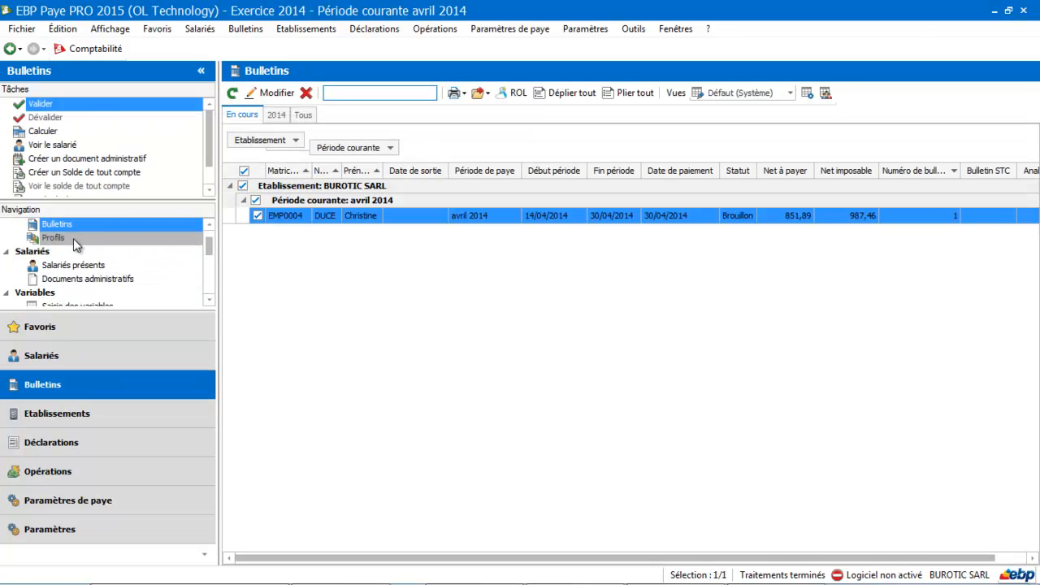
pyautogui.click(73, 238)
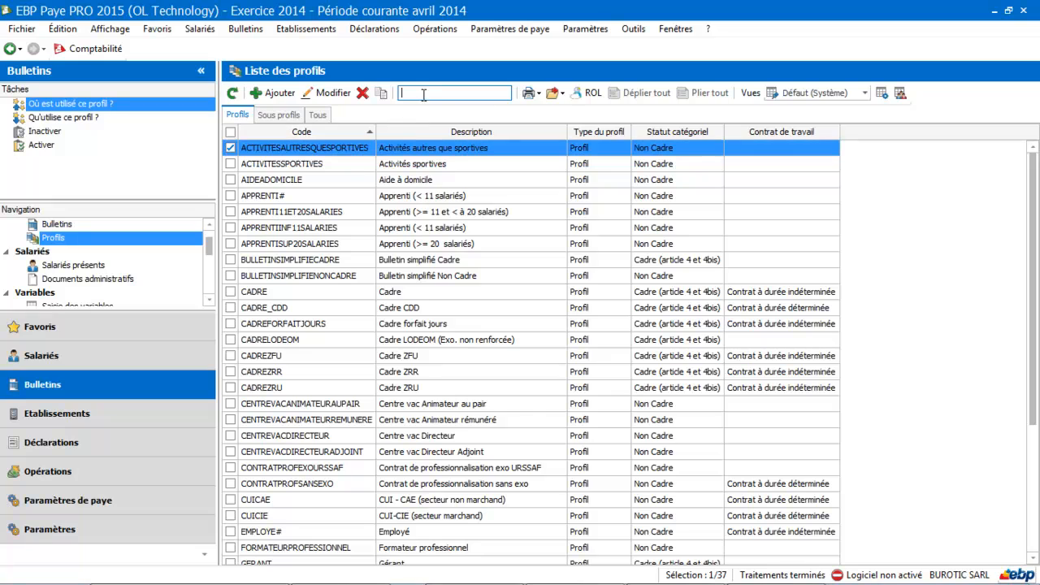
pyautogui.write('employé')
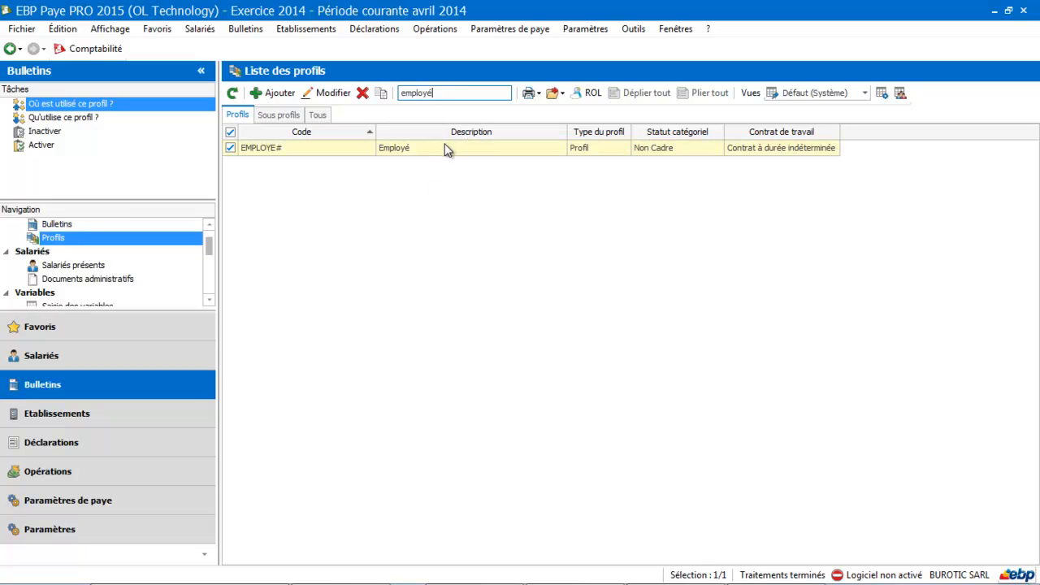
pyautogui.doubleClick(445, 150)
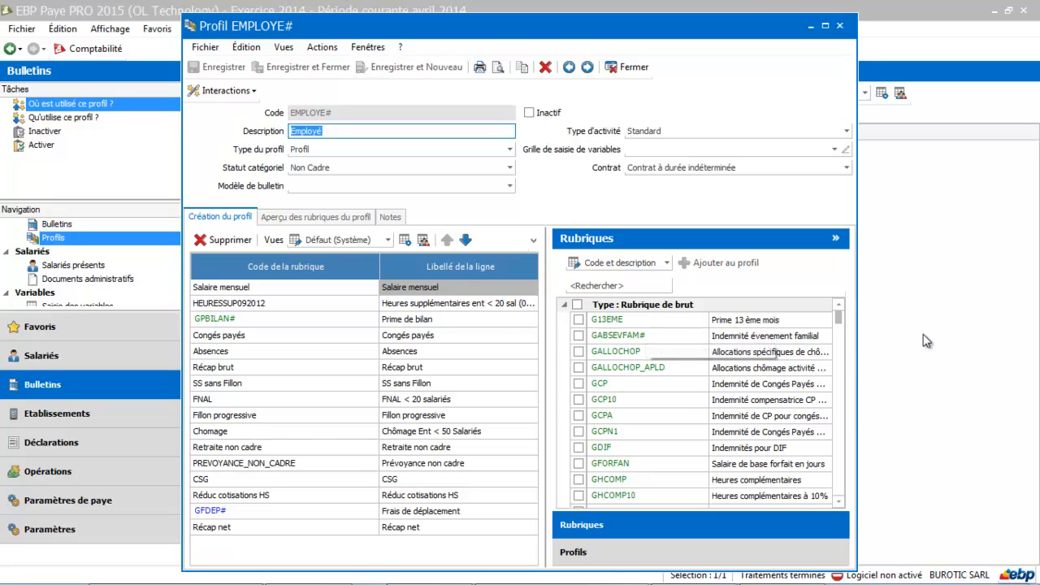
# Add the RPRET rubric to the EMPLOYE# profile just above the GFDEP# line, and save and close the profile.
pyautogui.moveTo(839, 317); pyautogui.dragTo(798, 497)
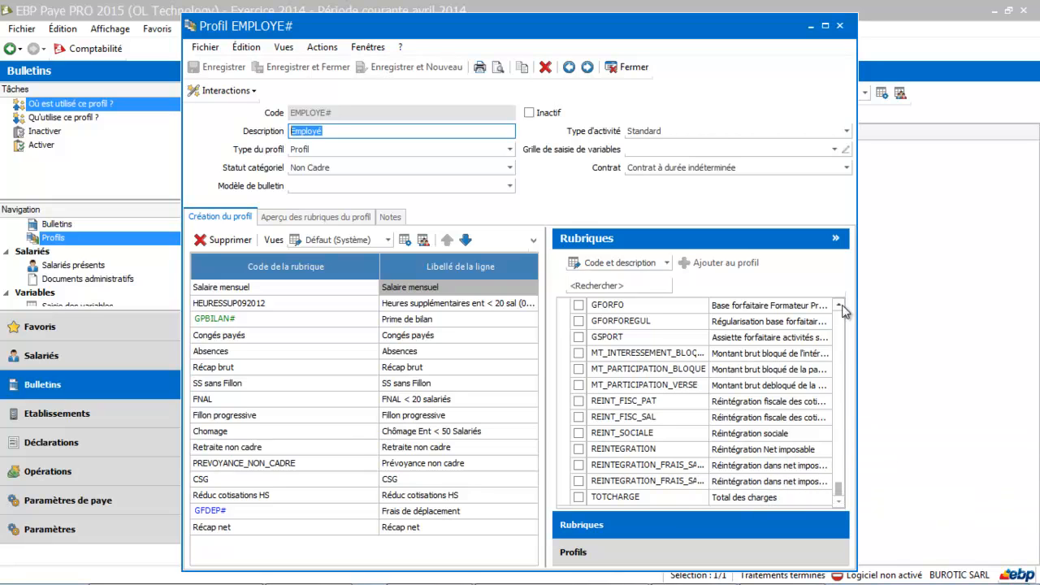
pyautogui.scroll(5, 843, 306)
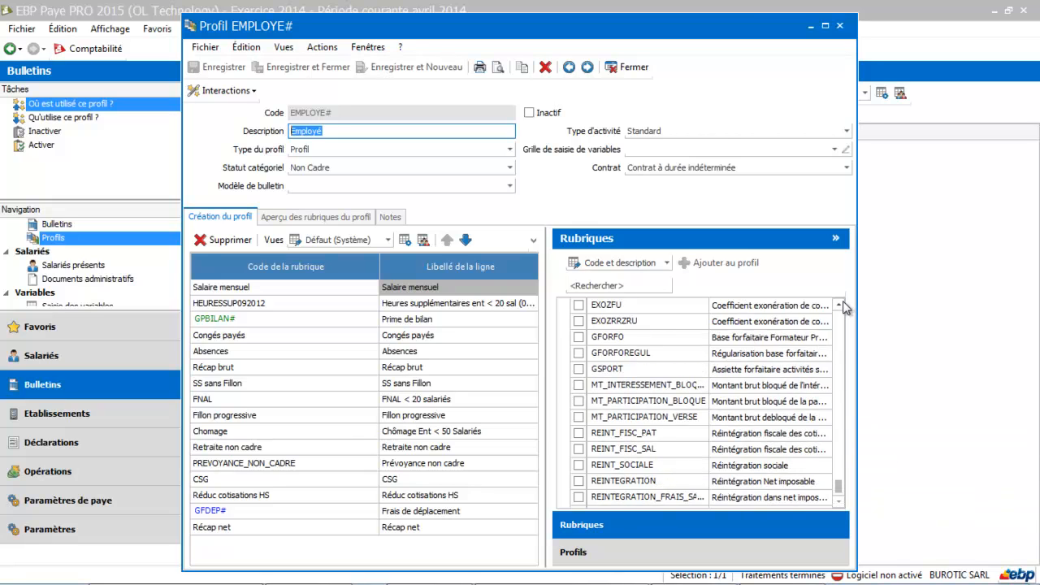
pyautogui.scroll(3, 843, 306)
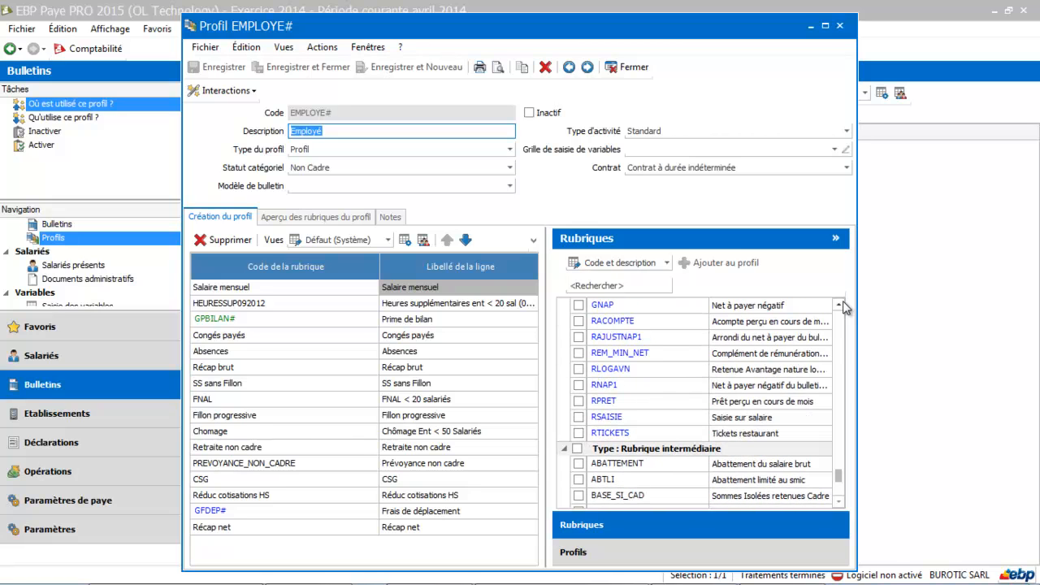
pyautogui.click(636, 400)
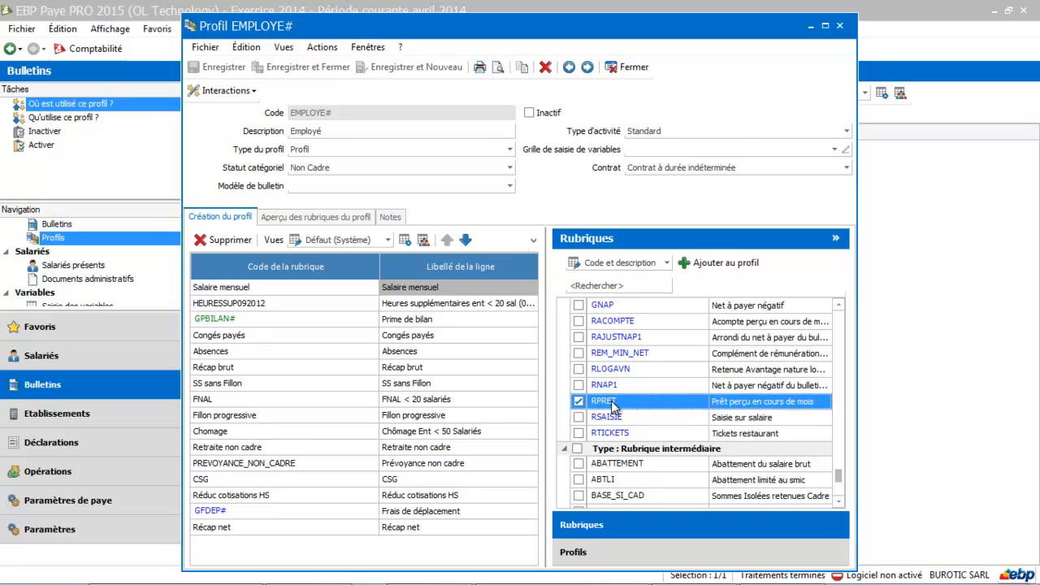
pyautogui.moveTo(612, 402); pyautogui.dragTo(327, 506)
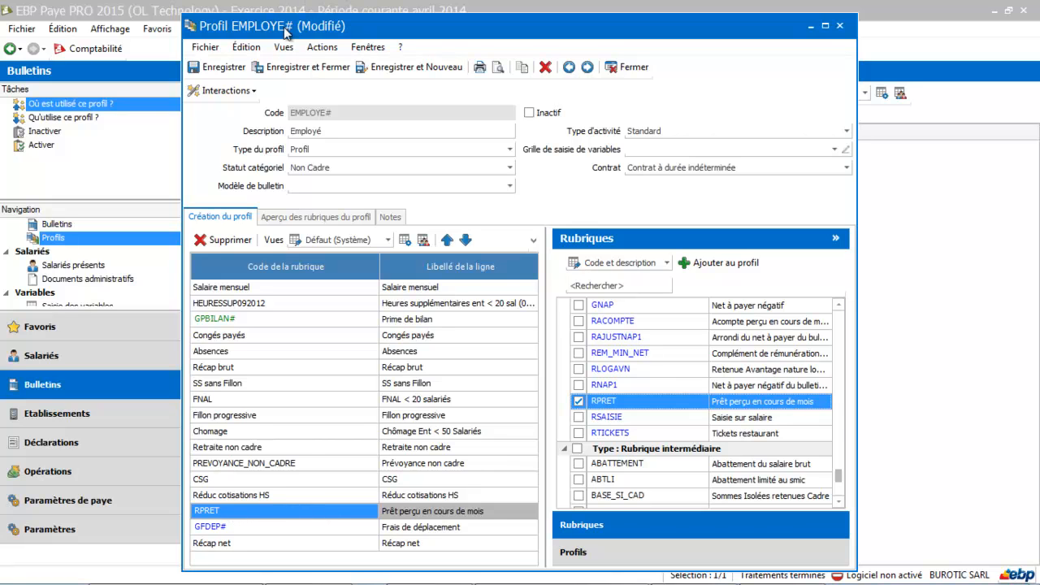
pyautogui.click(314, 71)
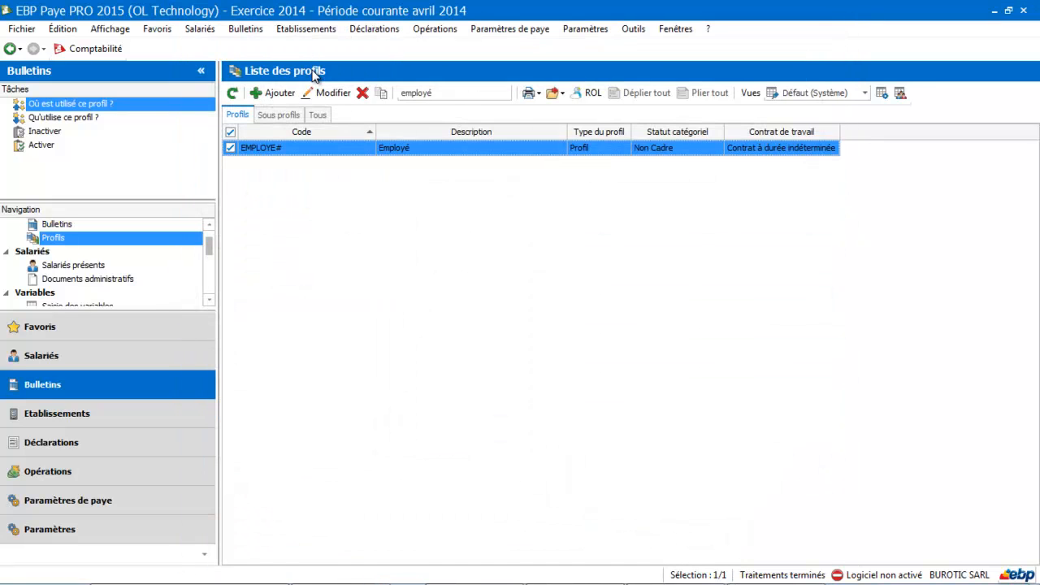
# Prepare the employee's April 2014 payslip again to include the RPRET loan line, and save and close it.
pyautogui.click(69, 228)
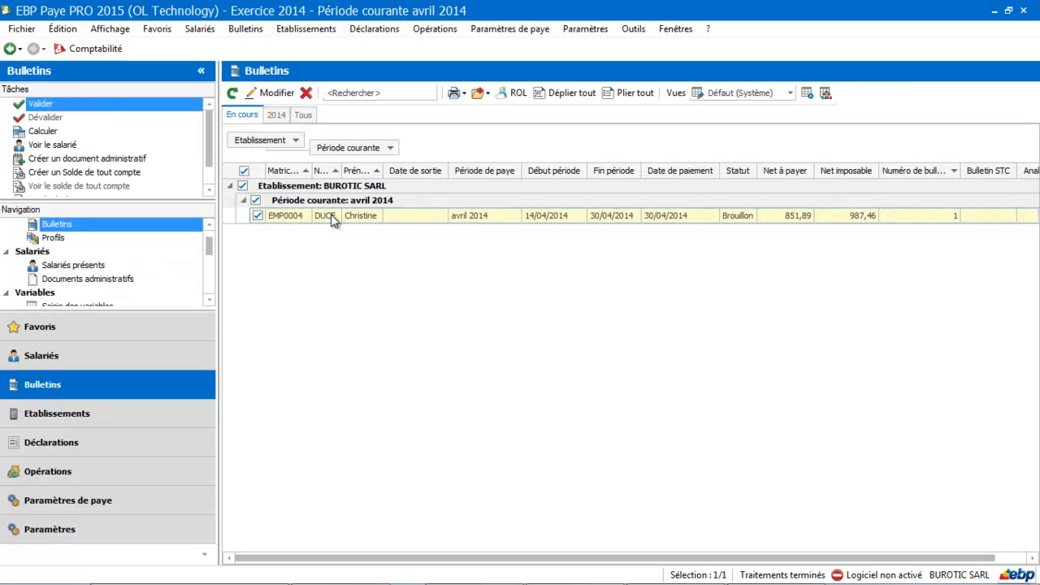
pyautogui.doubleClick(329, 215)
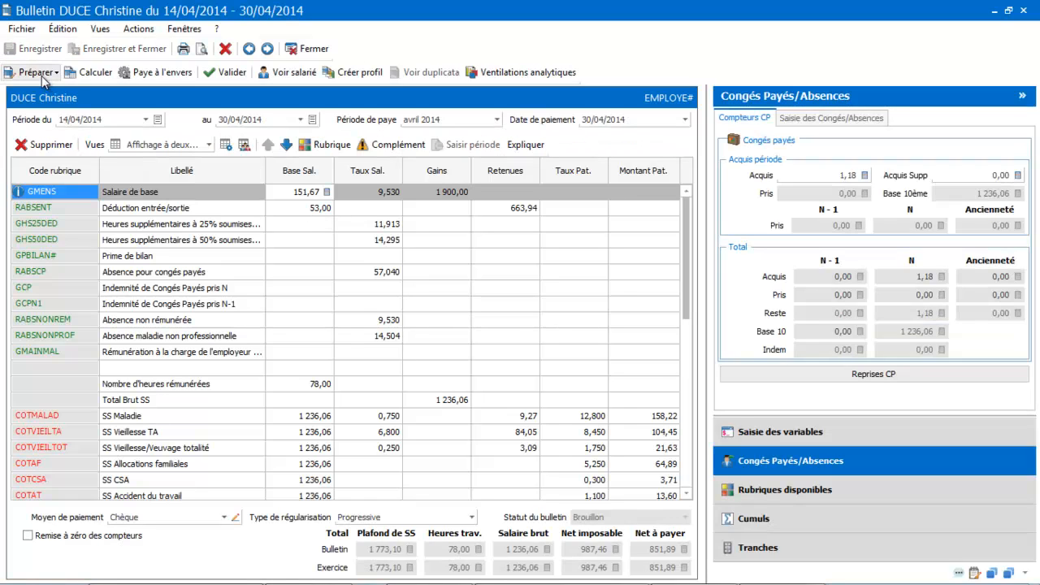
pyautogui.click(39, 72)
pyautogui.click(46, 93)
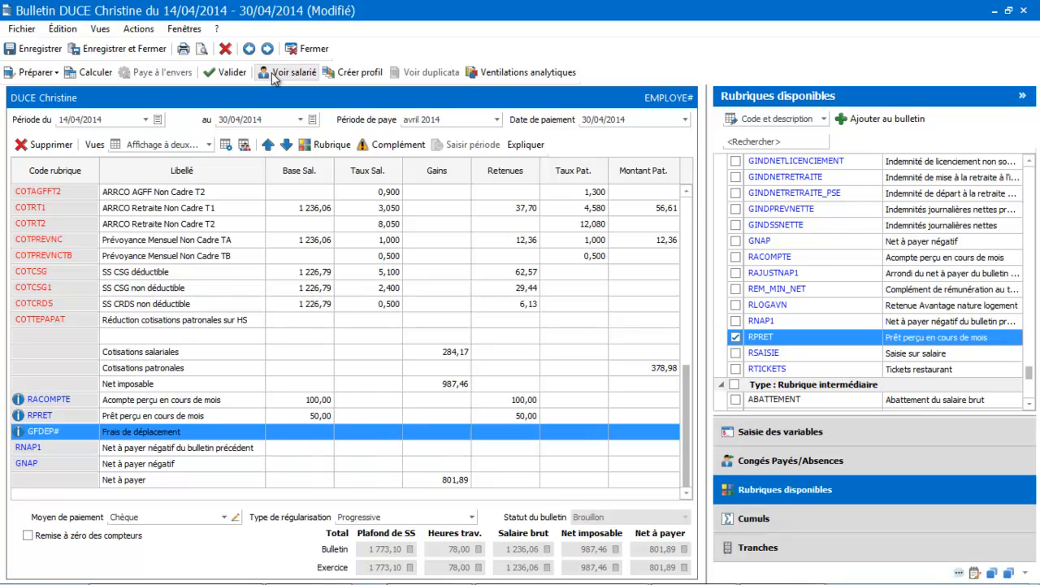
pyautogui.click(148, 54)
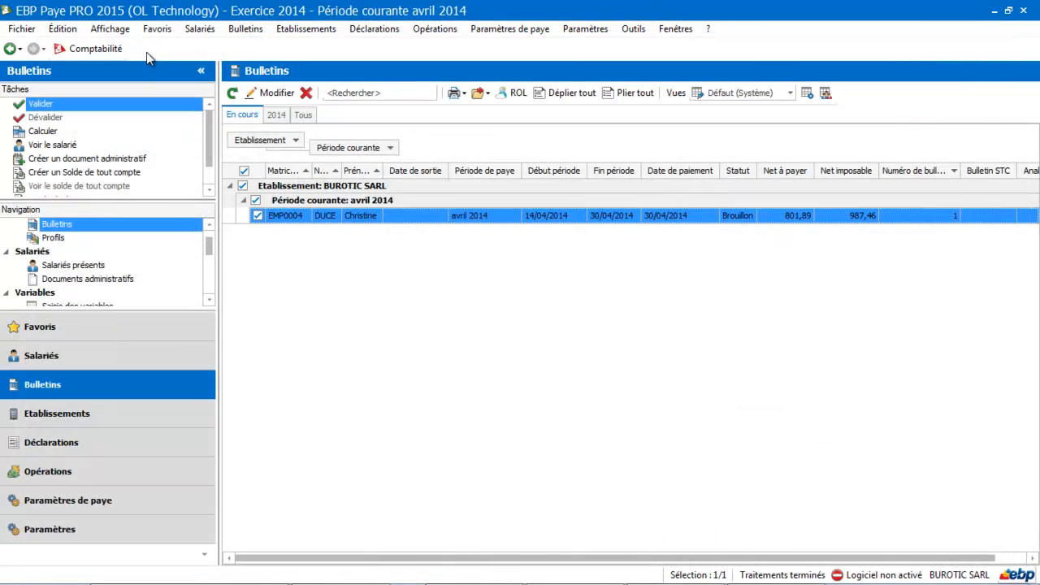